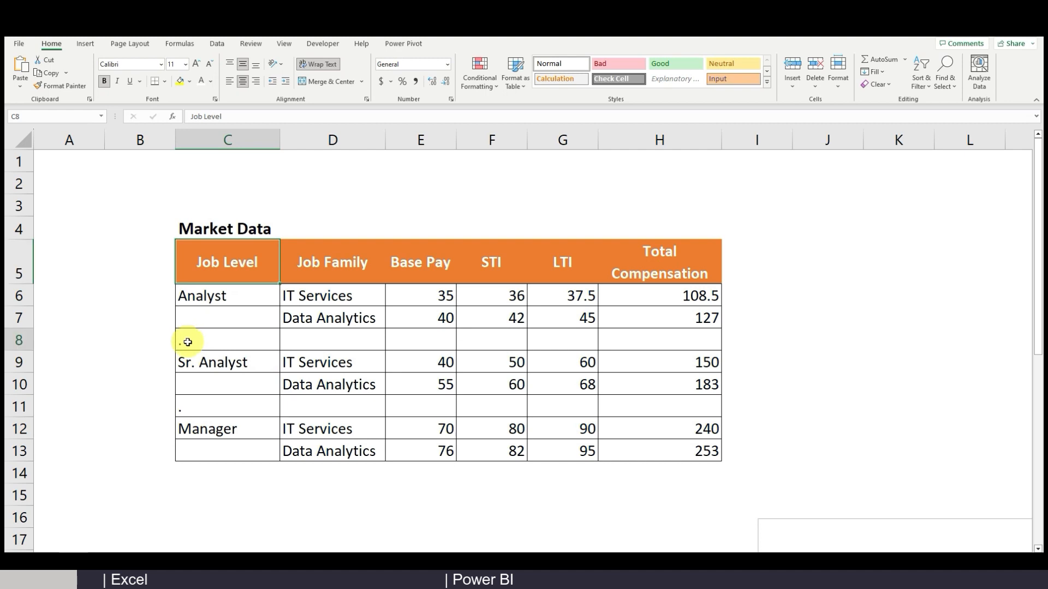
Review the Market Data table, including its spacer rows 8 and 11 and the Total Compensation formula in H6
left_click_drag(180, 406, 658, 402)
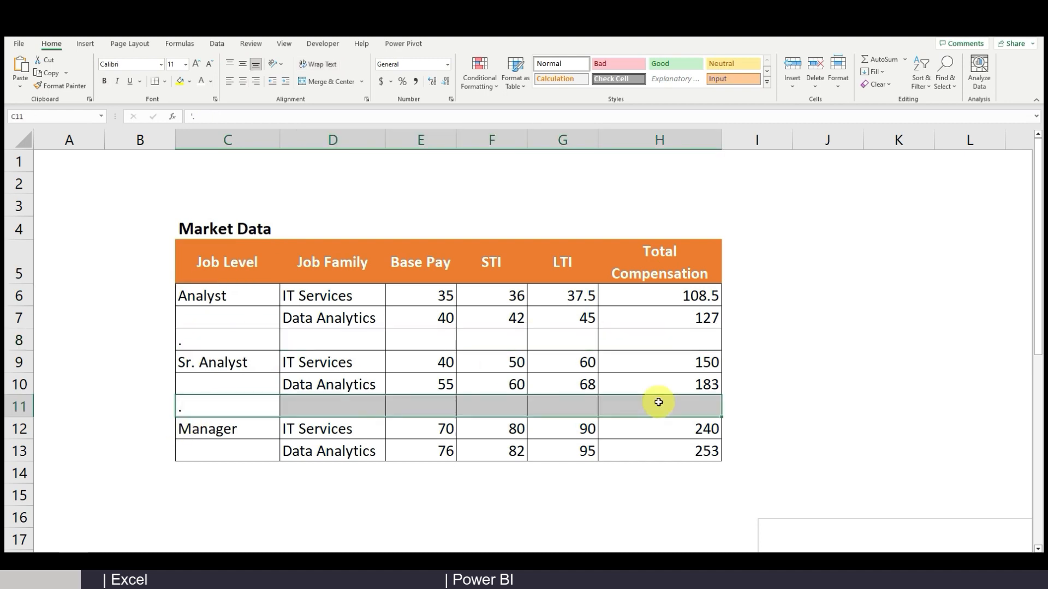
left_click(220, 266)
mouse_move(215, 258)
left_mouse_down()
mouse_move(692, 271)
mouse_move(659, 386)
mouse_move(663, 474)
left_mouse_up()
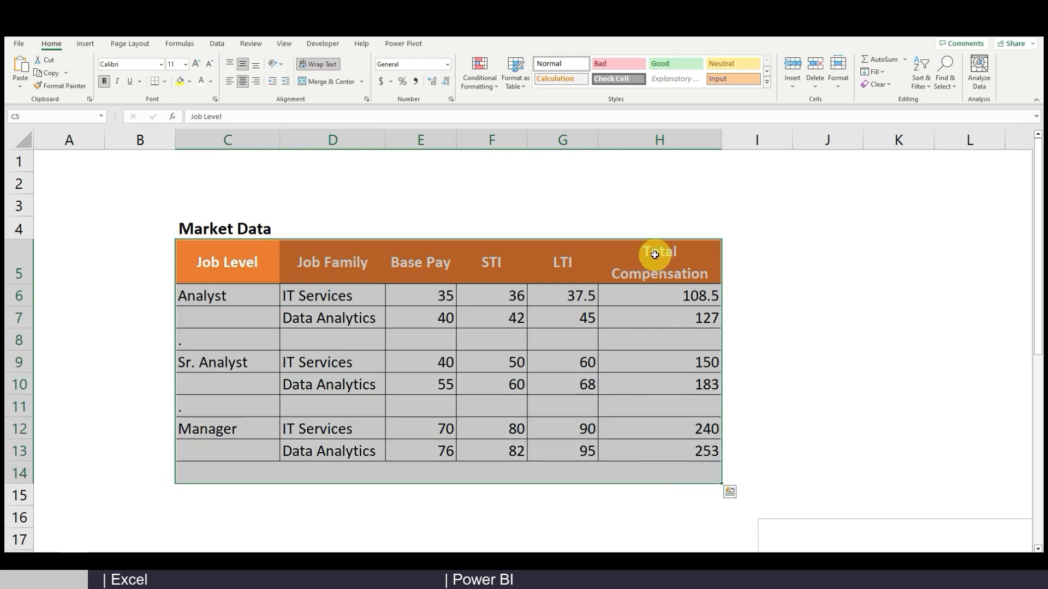
left_click(655, 256)
left_click(653, 298)
double_click(653, 298)
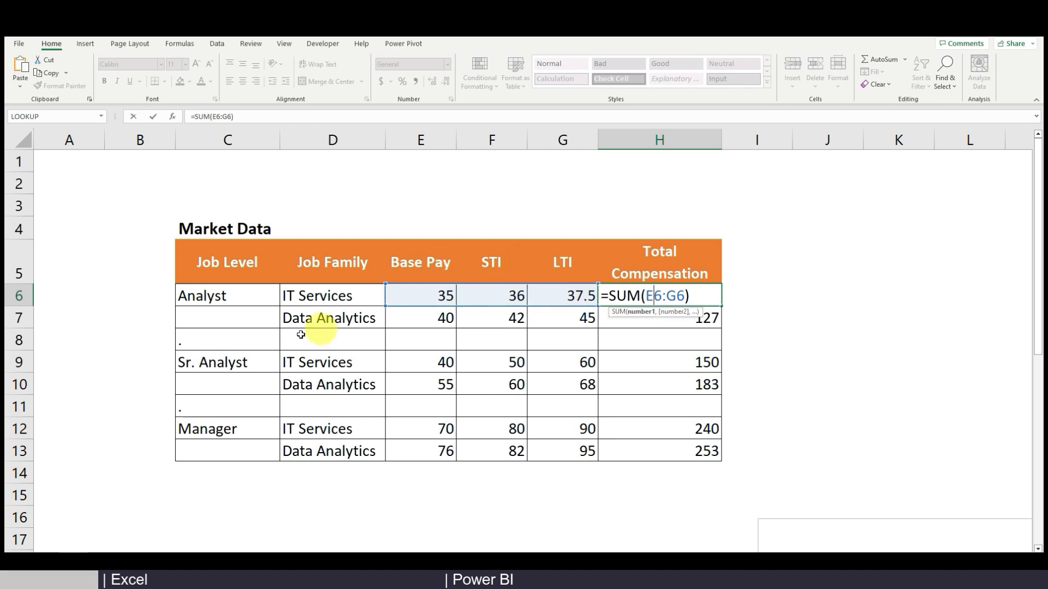
key("Return")
left_click_drag(210, 339, 662, 335)
left_click_drag(236, 404, 661, 411)
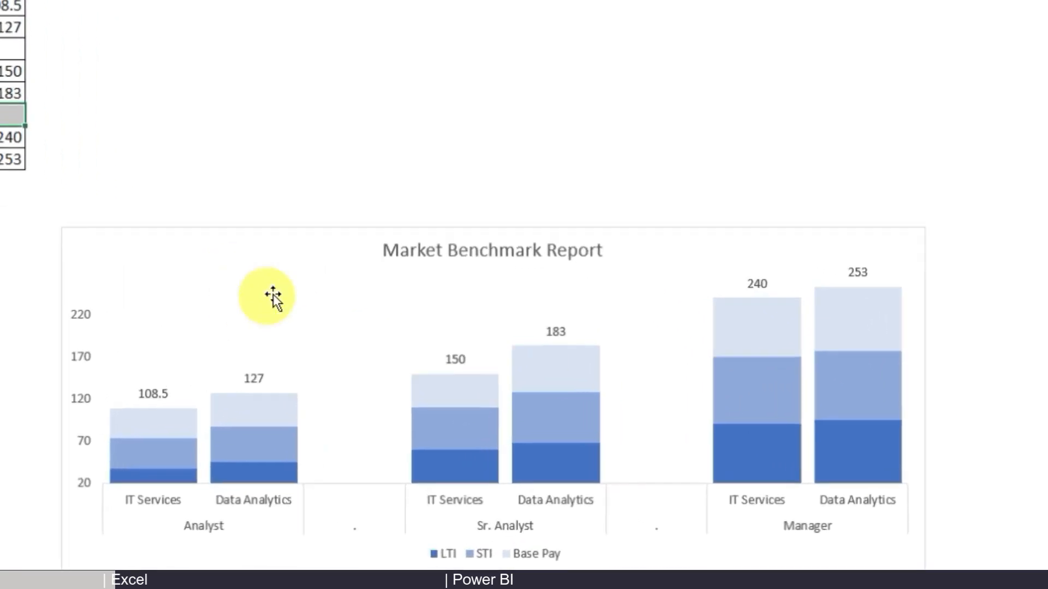
Examine the total data labels above the stacked columns in the Market Benchmark Report chart
left_click(540, 378)
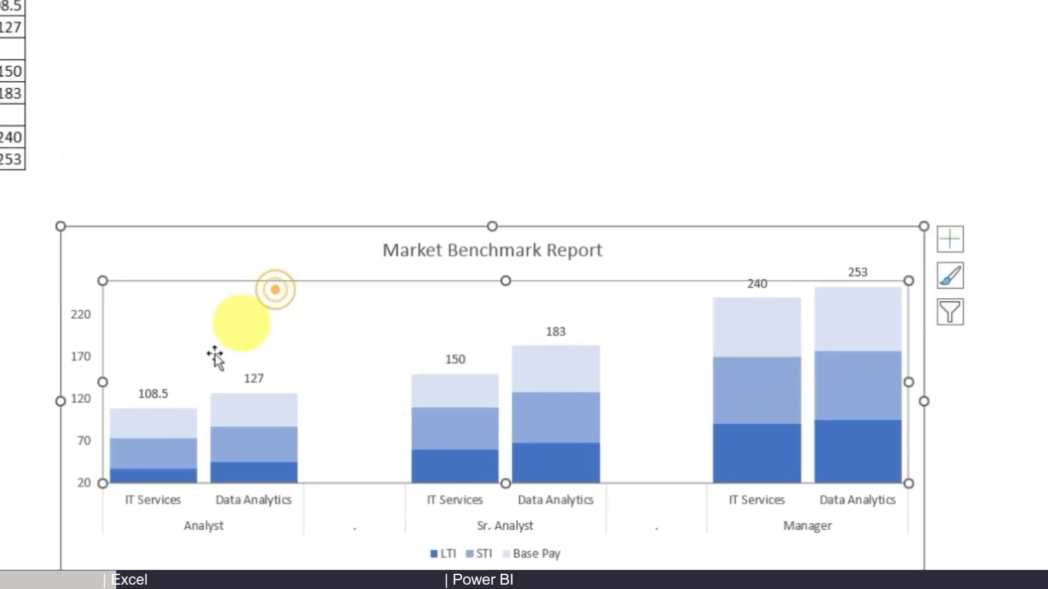
left_click(143, 397)
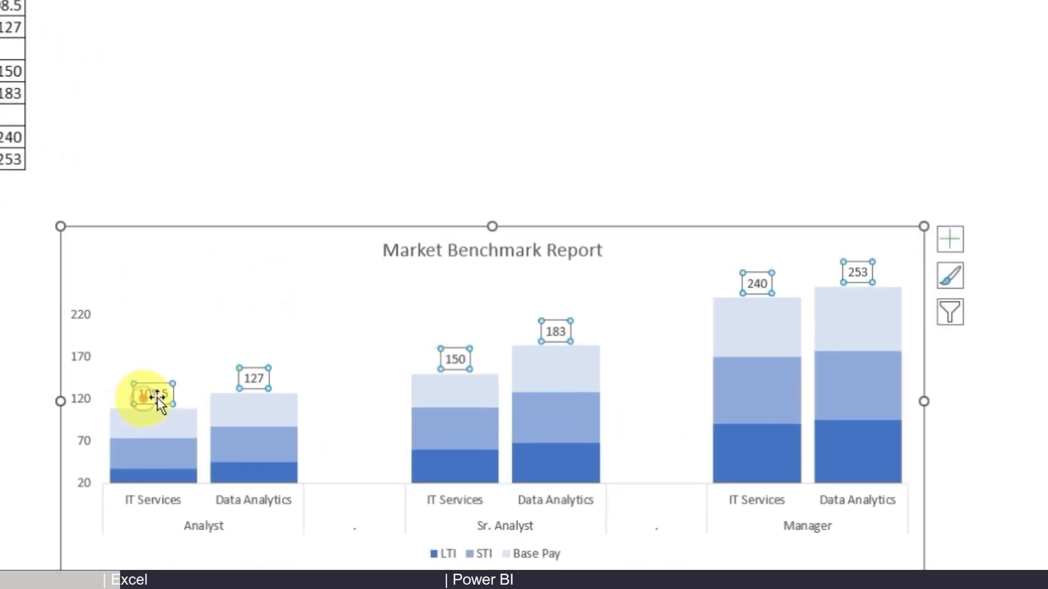
left_click(557, 331)
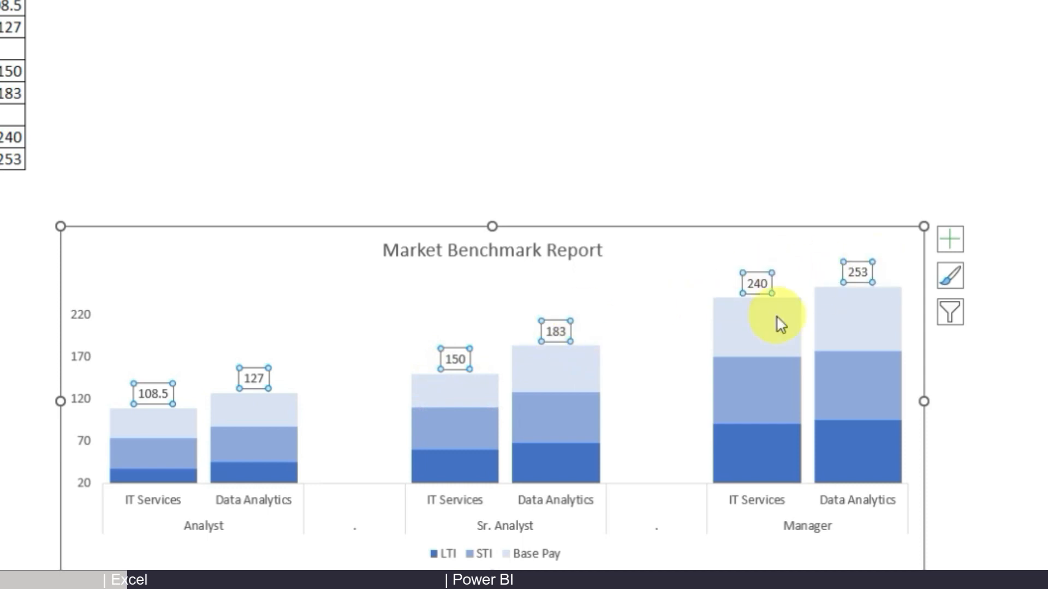
left_click(182, 114)
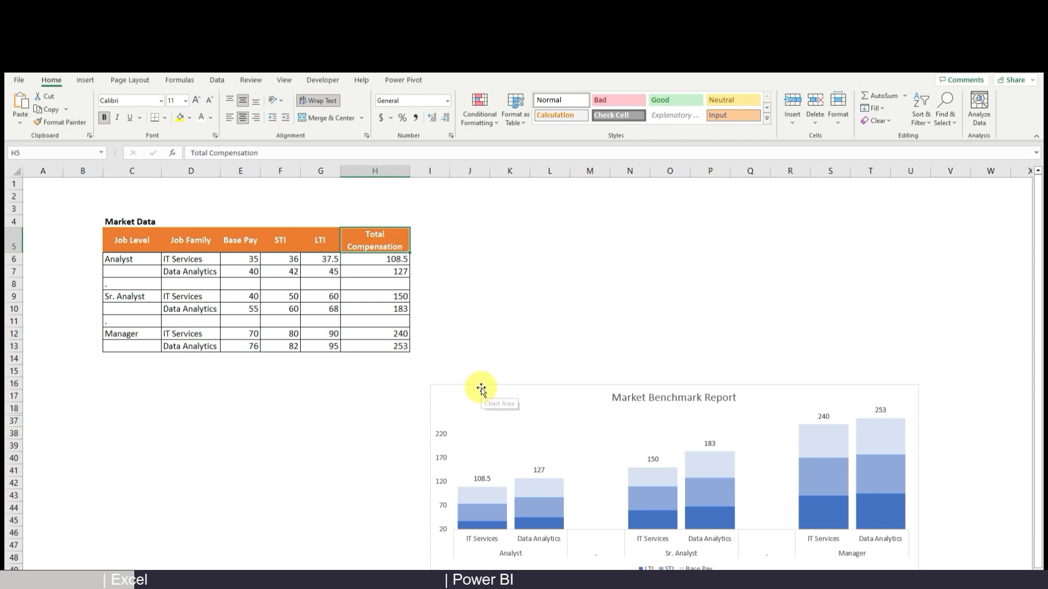
Insert a stacked column chart from C5:H13, place it above the Market Benchmark Report chart and widen it to match
left_click_drag(124, 244, 382, 347)
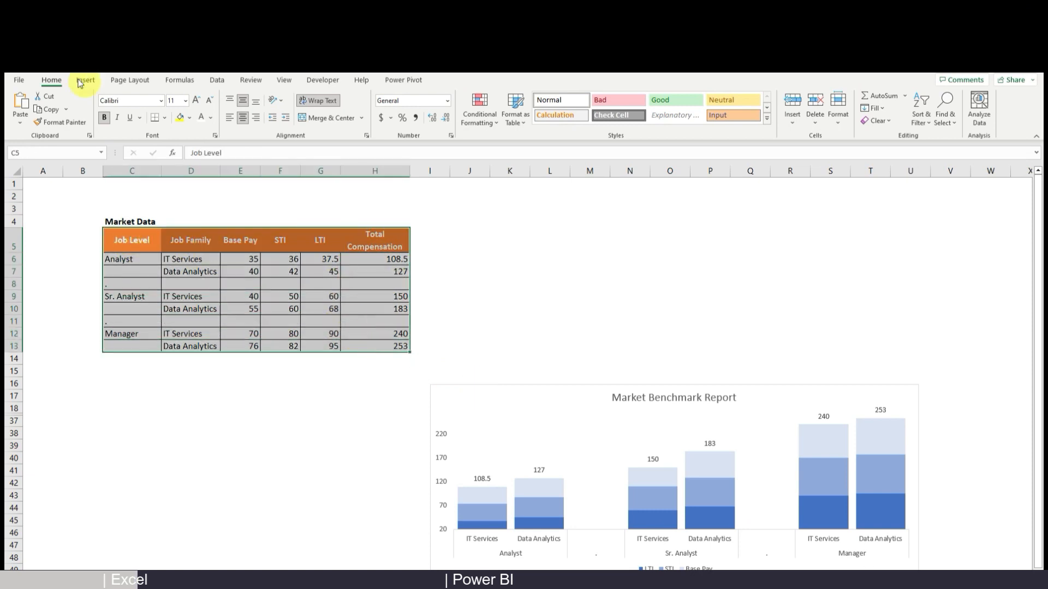
left_click(85, 81)
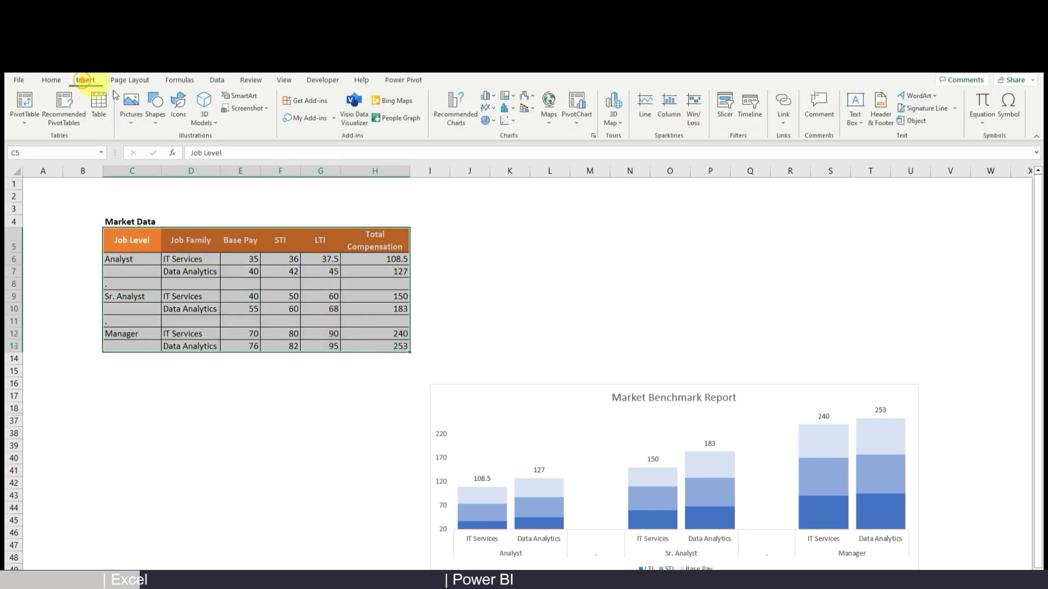
left_click(490, 96)
left_click(517, 133)
left_click_drag(536, 228, 538, 193)
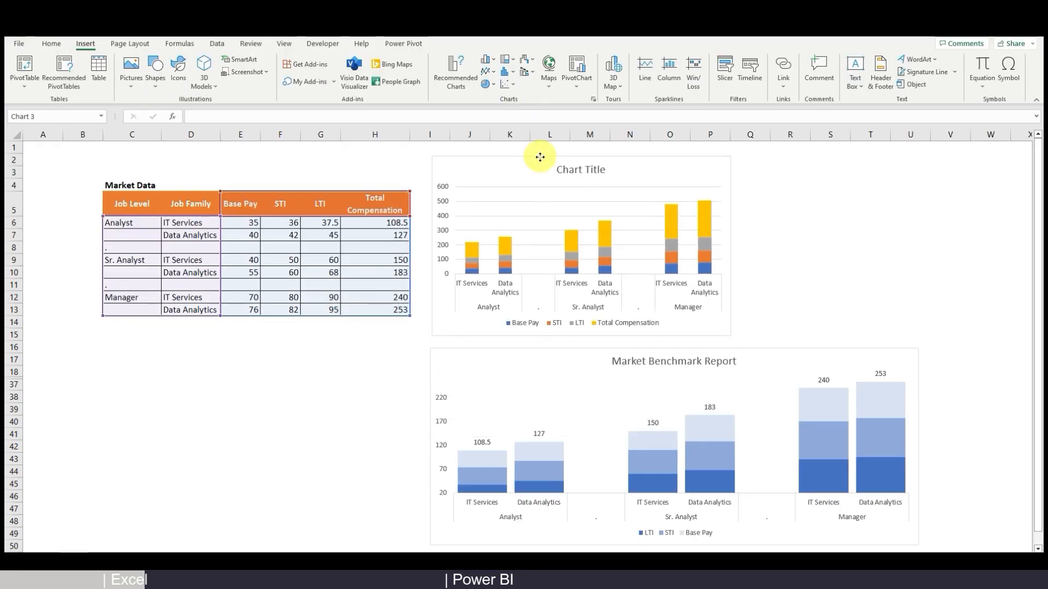
left_click_drag(730, 334, 918, 341)
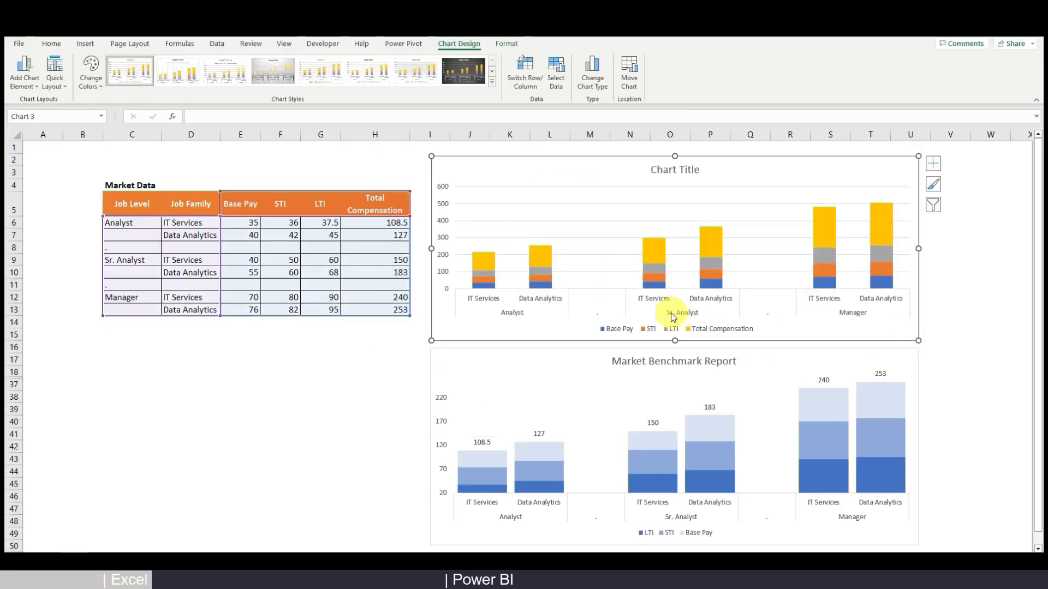
Set the gap width of the new chart's column series to 25%
right_click(655, 290)
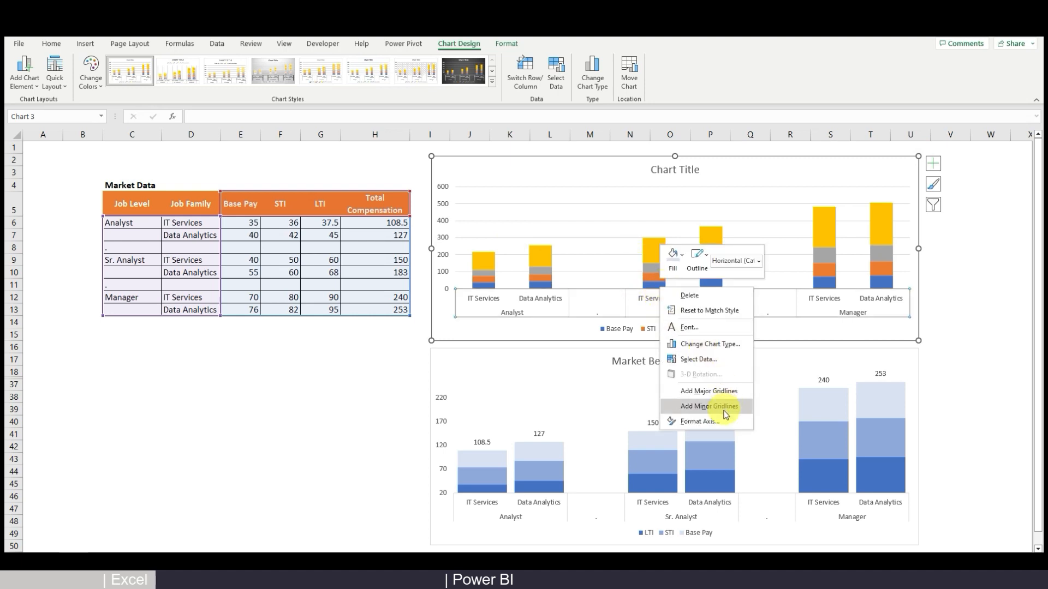
left_click(652, 285)
left_click(652, 285)
right_click(653, 285)
left_click(712, 403)
left_click(994, 273)
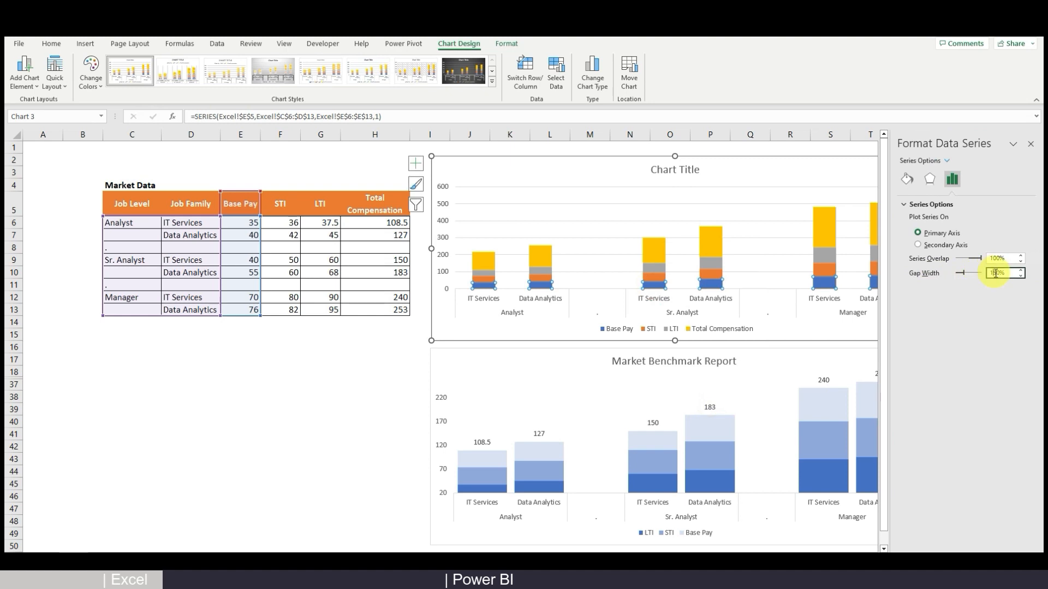
type("25")
key("Return")
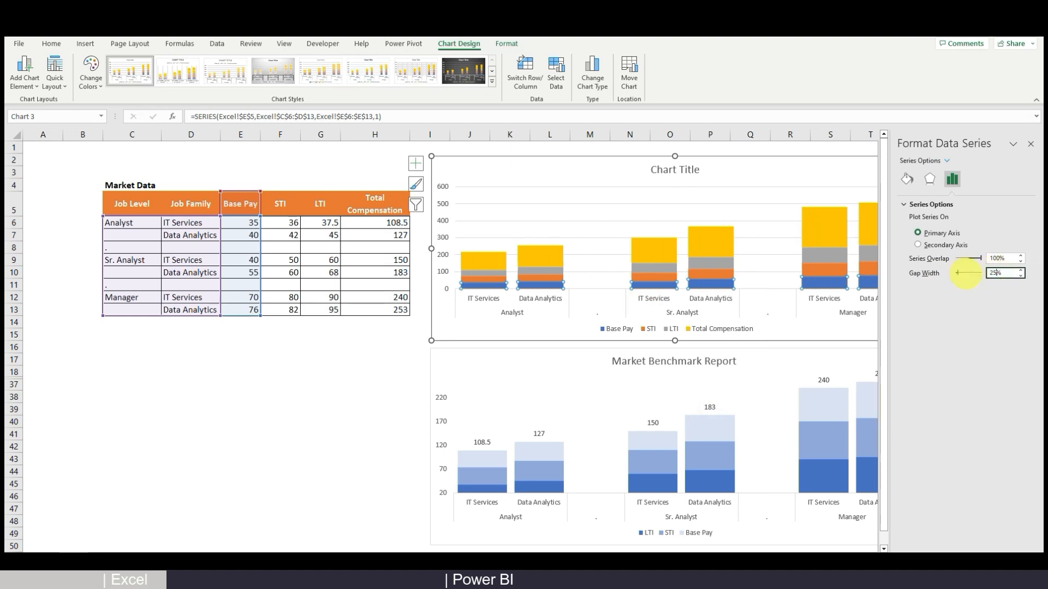
Recolor the STI series light blue and the LTI series a paler blue in the new chart
left_click(707, 276)
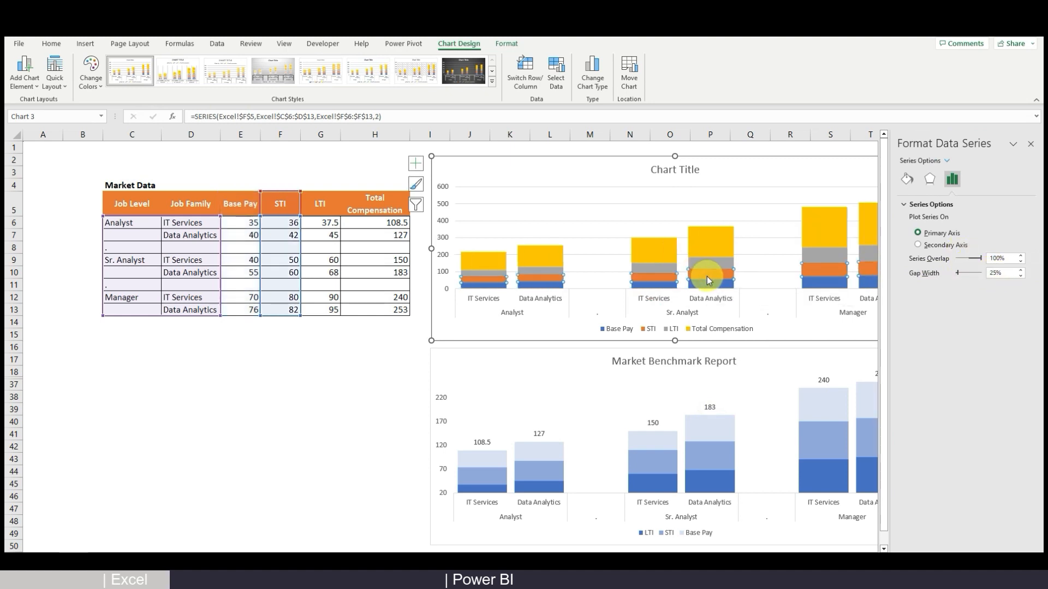
right_click(706, 276)
left_click(712, 270)
left_click(715, 245)
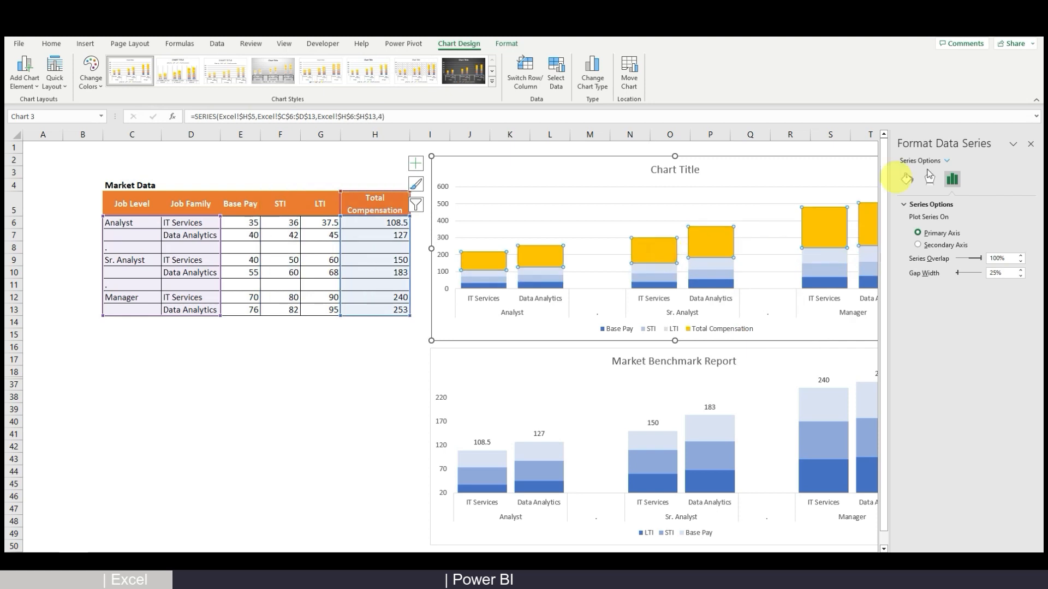
left_click(1030, 145)
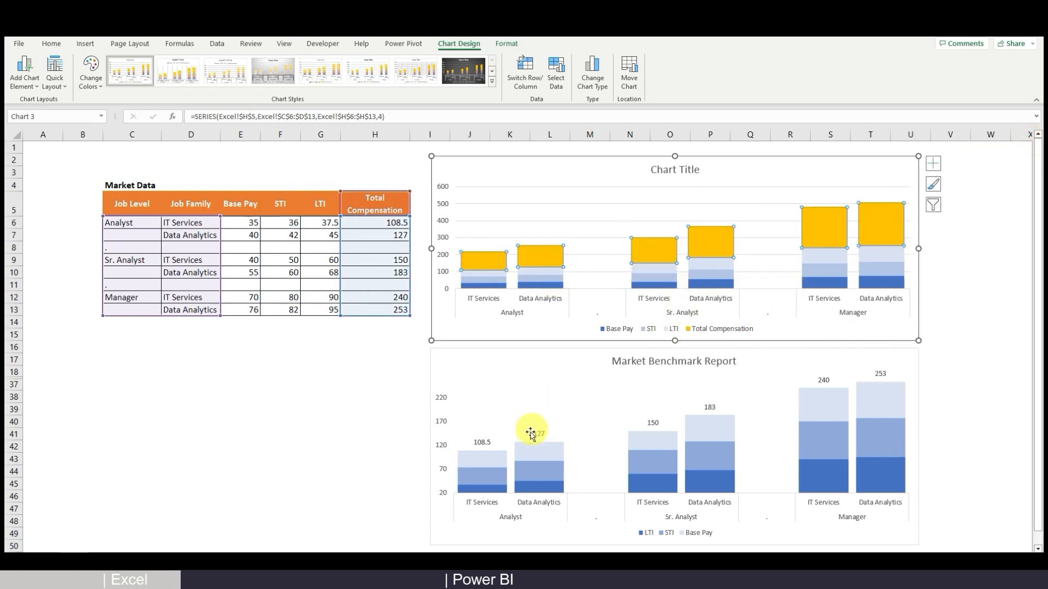
Add data labels to the Total Compensation series in the new chart
mouse_move(537, 261)
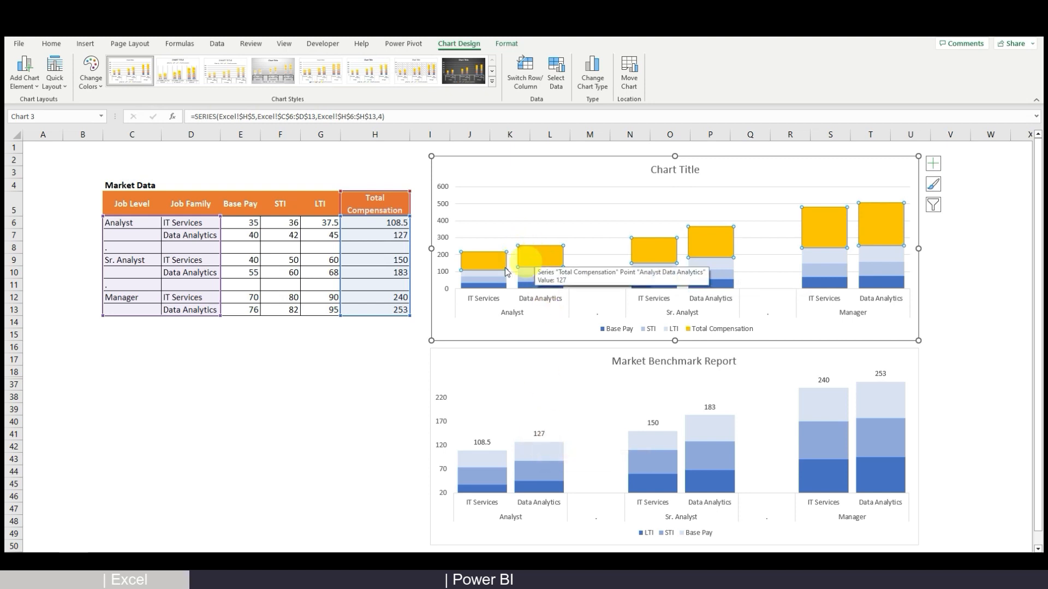
right_click(545, 256)
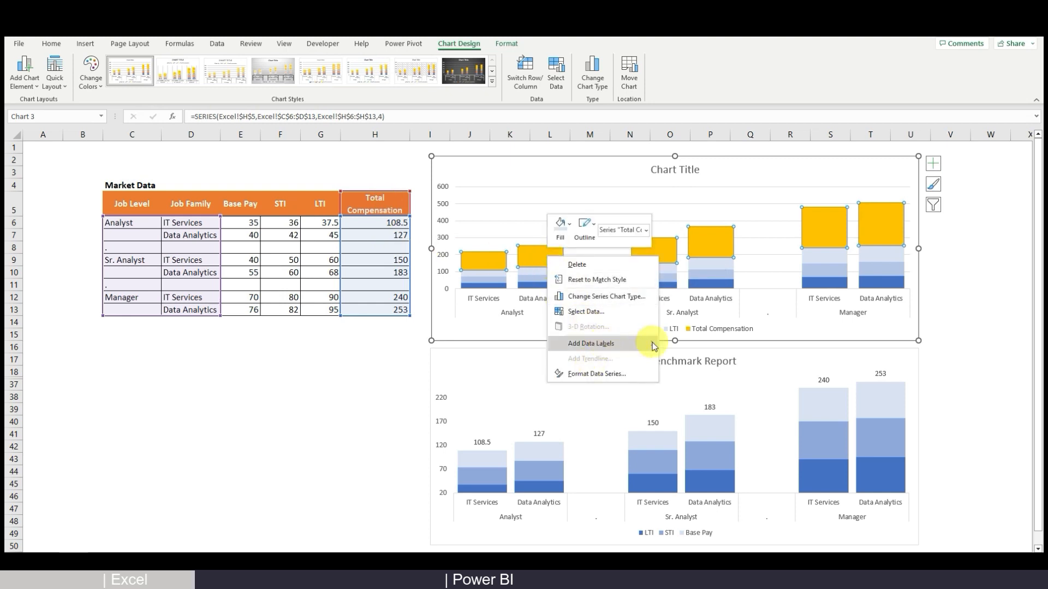
left_click(670, 341)
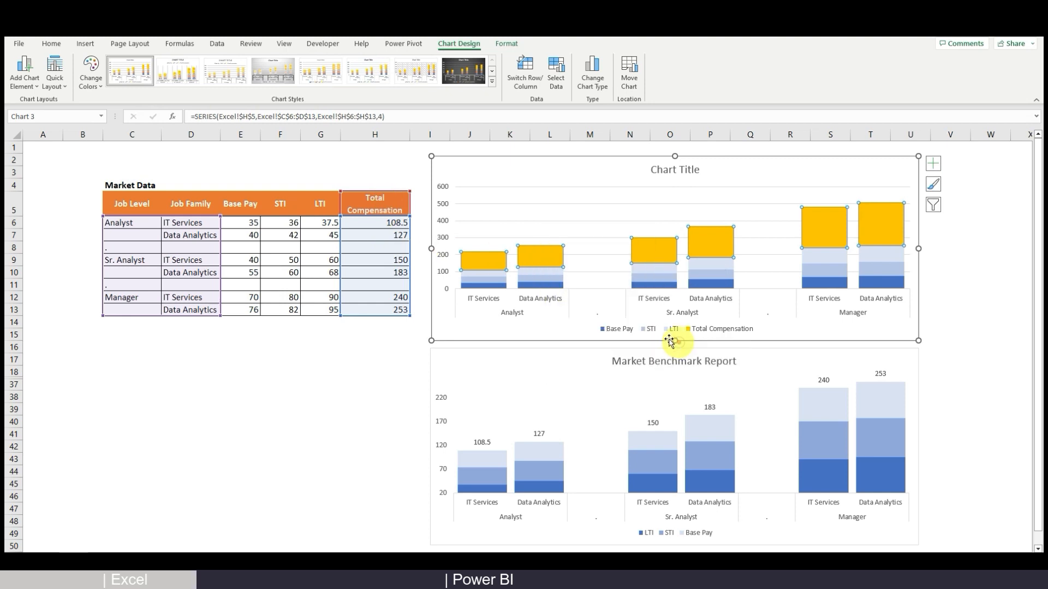
left_click(539, 258)
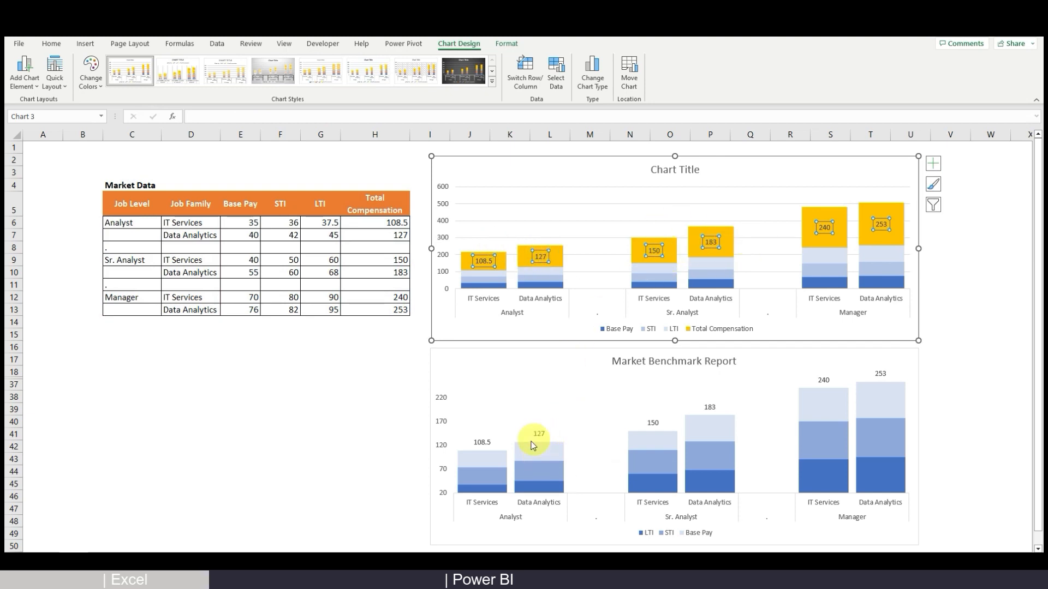
Set the Total Compensation data labels' position to Inside Base
right_click(540, 257)
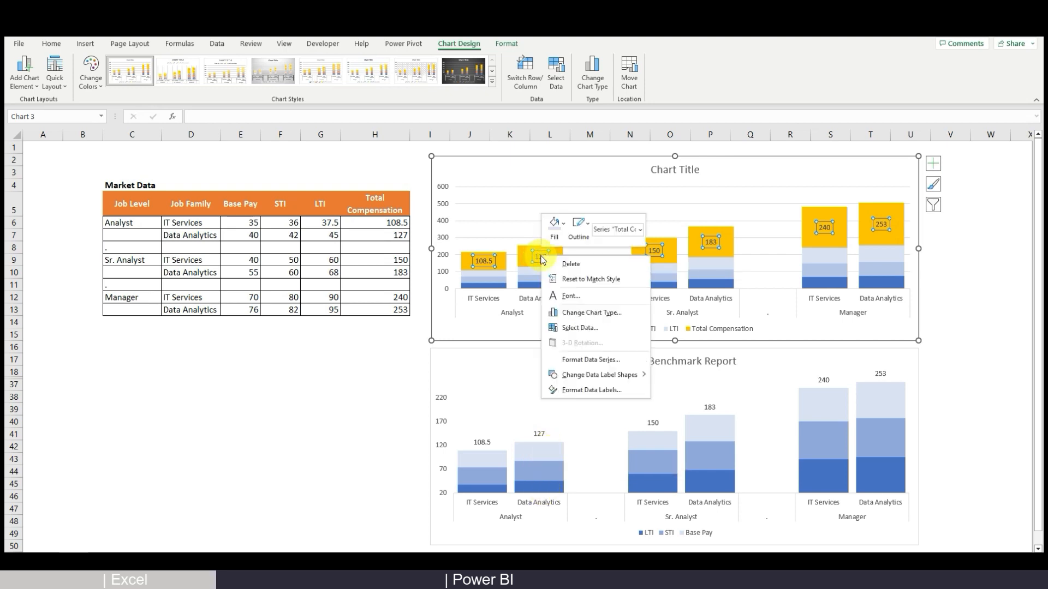
left_click(571, 396)
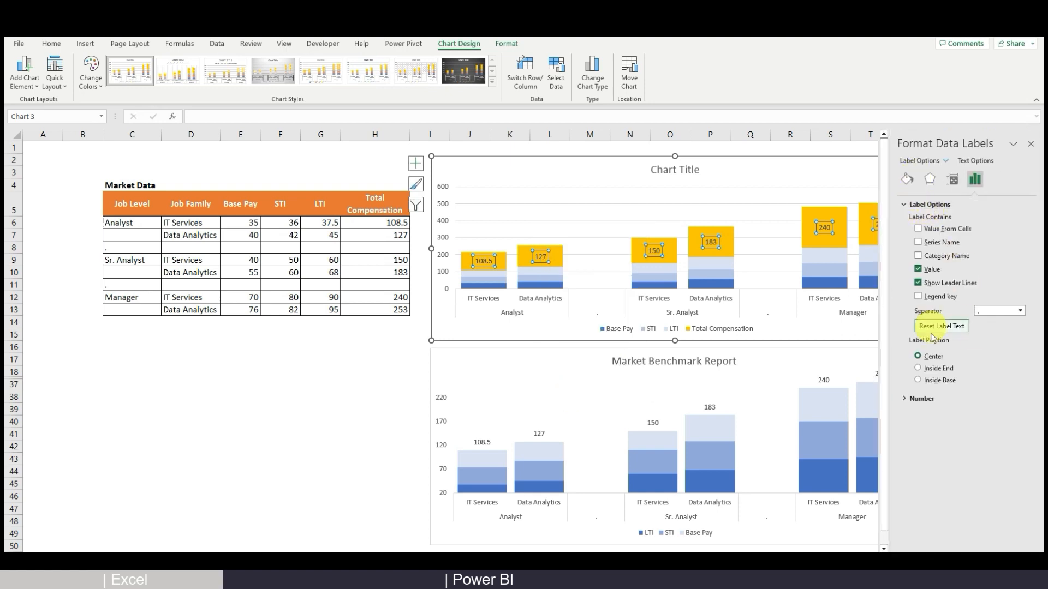
left_click(935, 382)
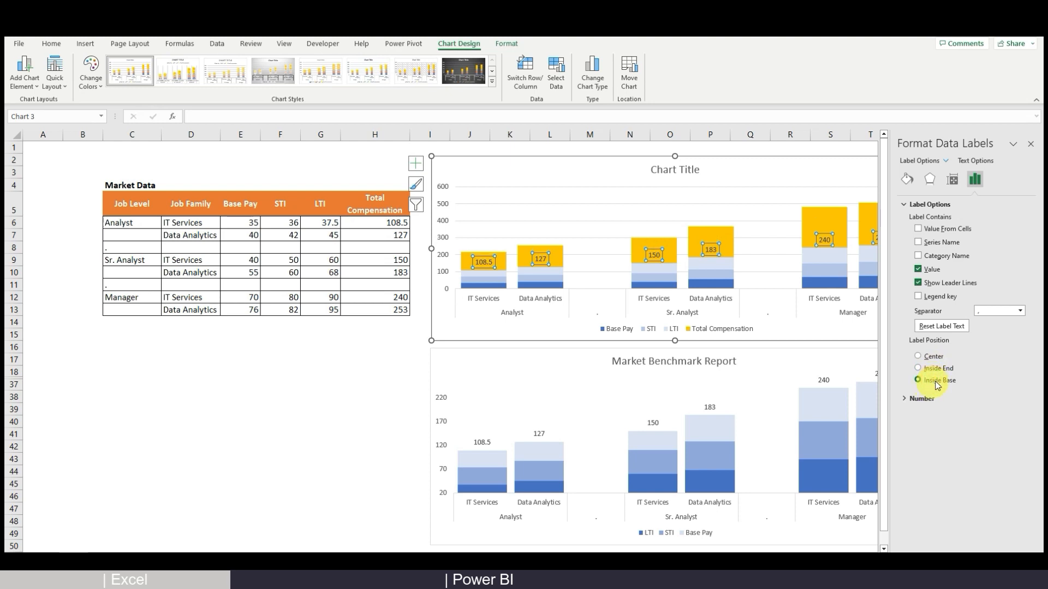
left_click(1030, 144)
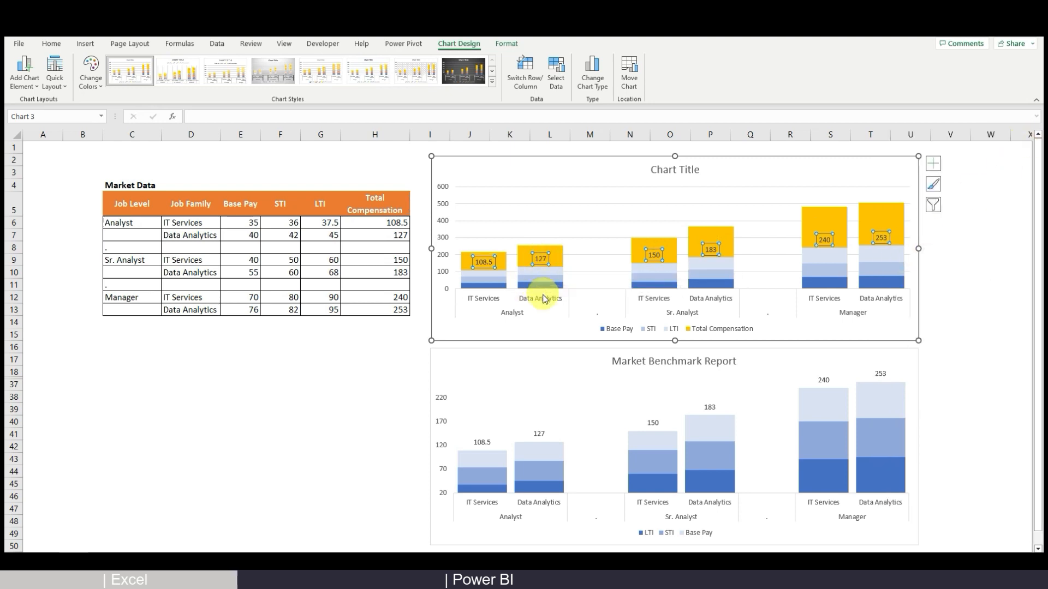
Remove the fill from the Total Compensation series so only its data labels show
left_click(641, 251)
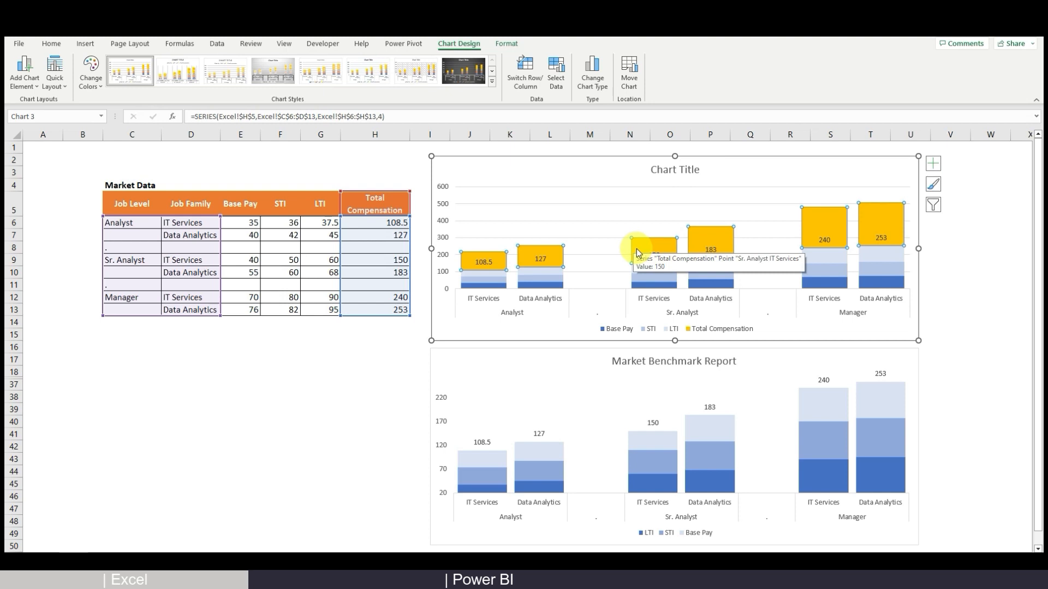
right_click(643, 246)
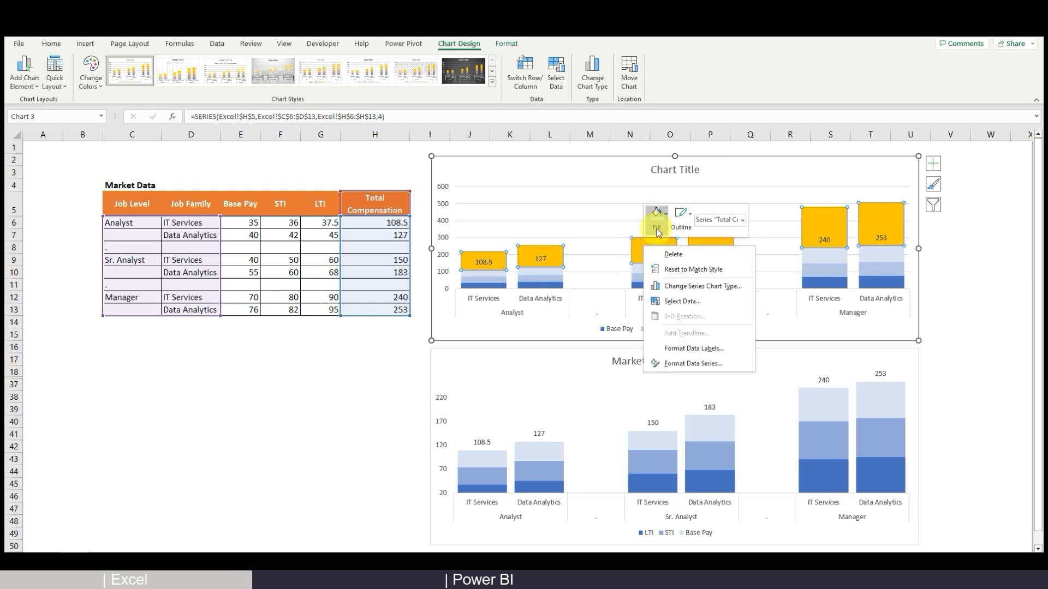
left_click(658, 232)
left_click(649, 275)
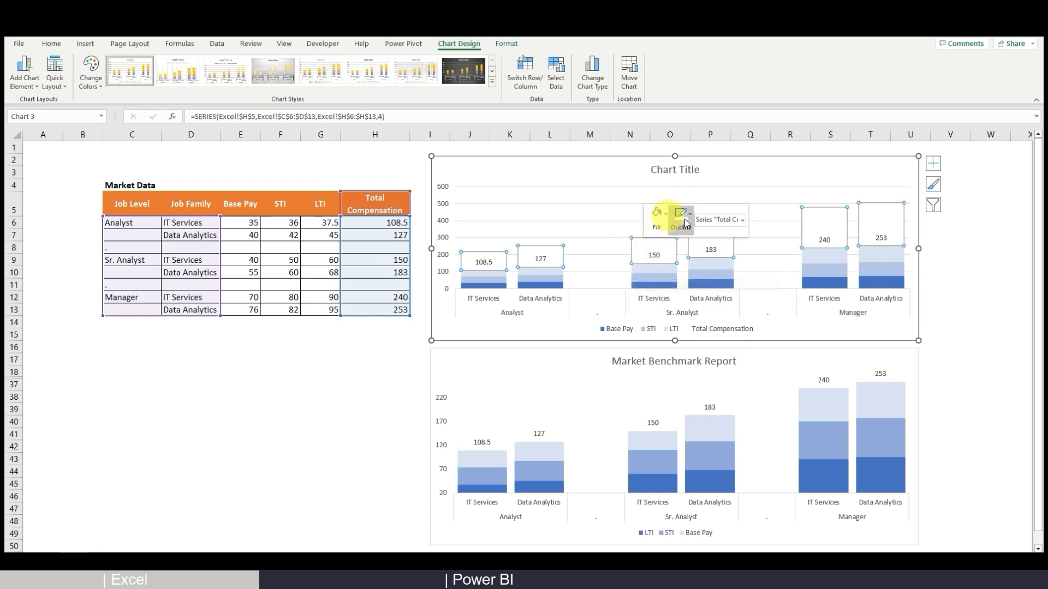
Delete the vertical axis major gridlines from the new chart
left_click(588, 254)
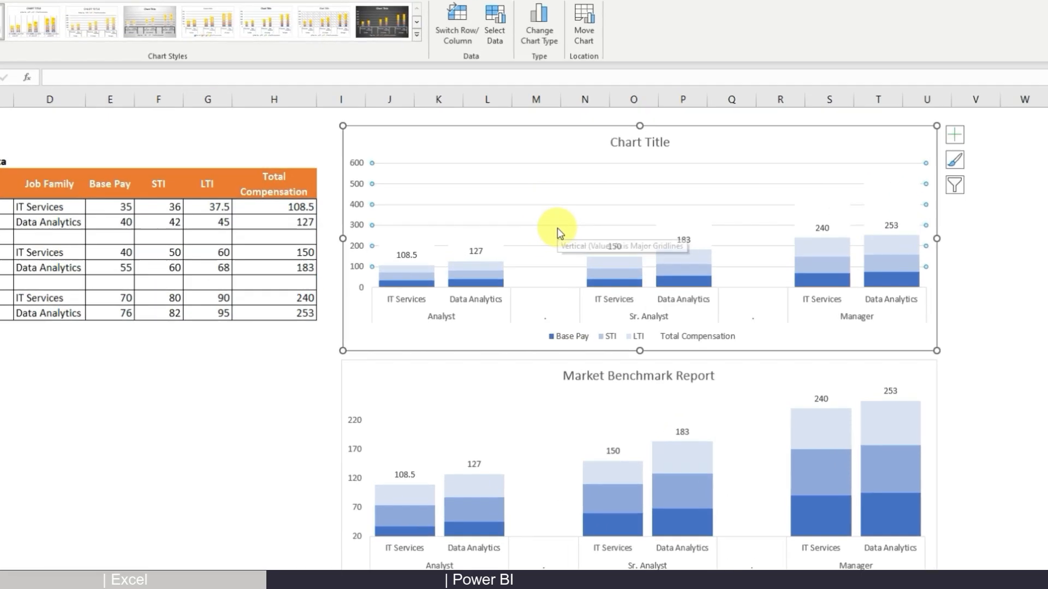
key("Delete")
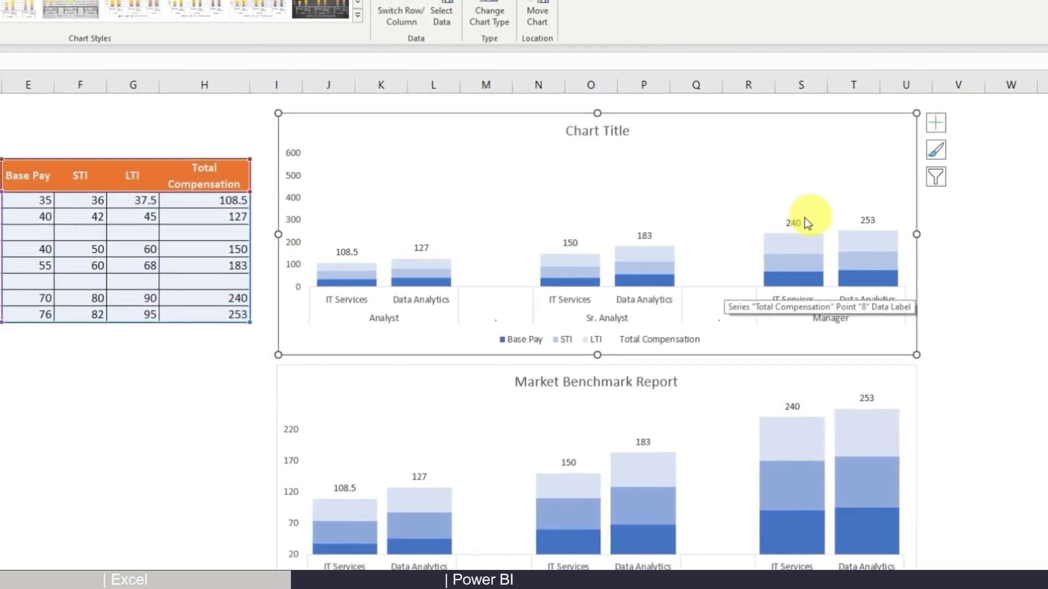
left_click(821, 171)
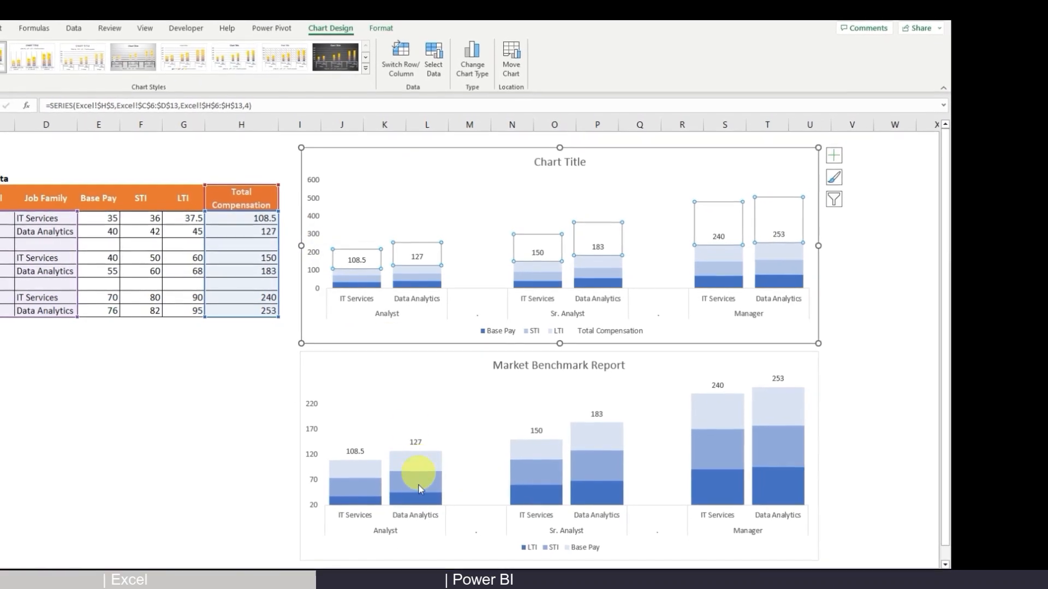
Set the new chart's vertical axis maximum bound to 260
double_click(315, 224)
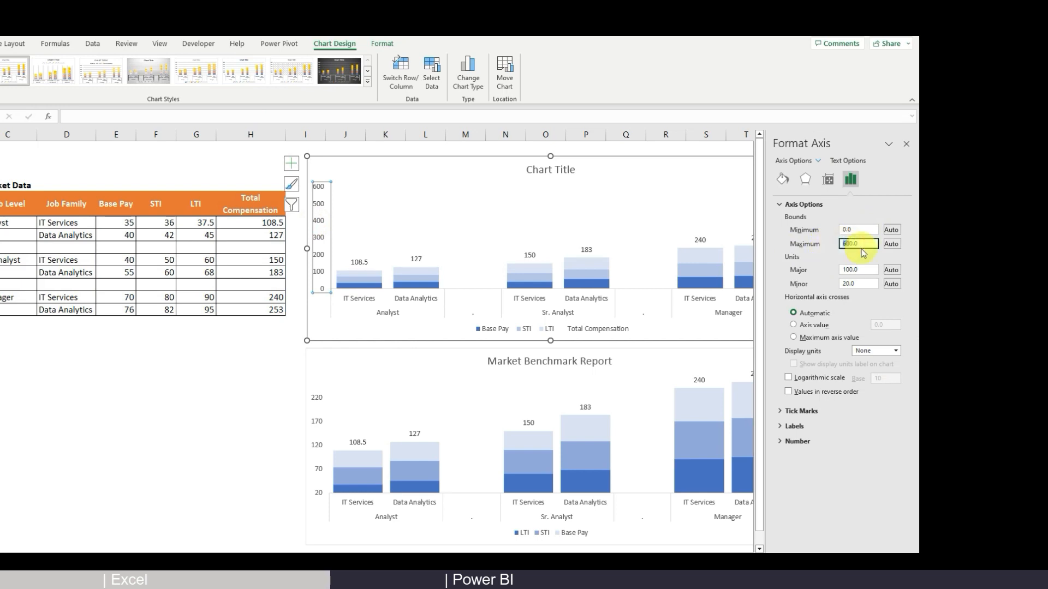
type("20.0")
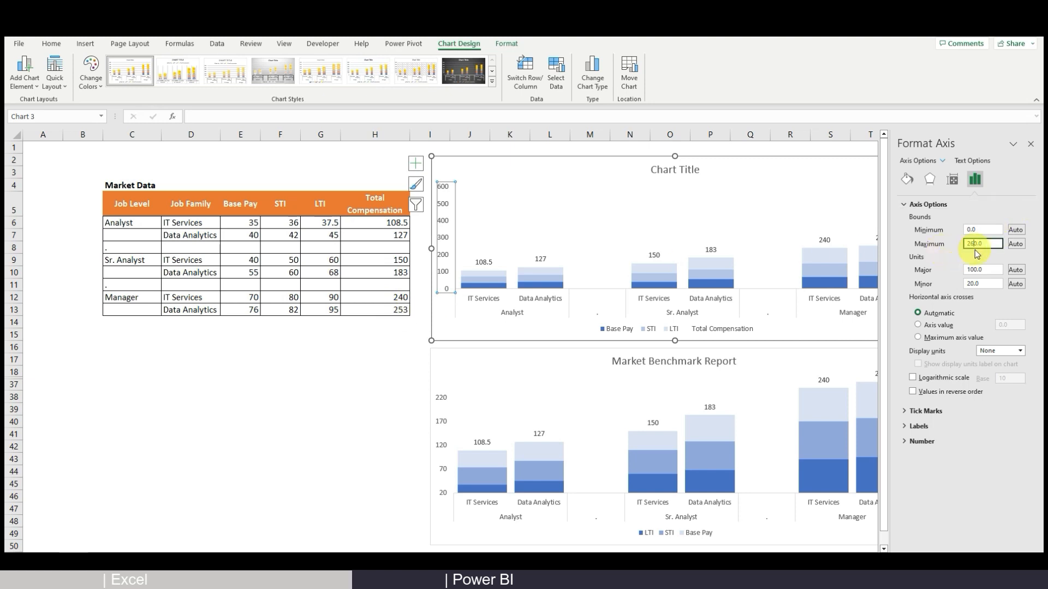
key("Return")
Fix the new chart's vertical axis minimum bound at 0 and close the axis formatting options
left_click(893, 243)
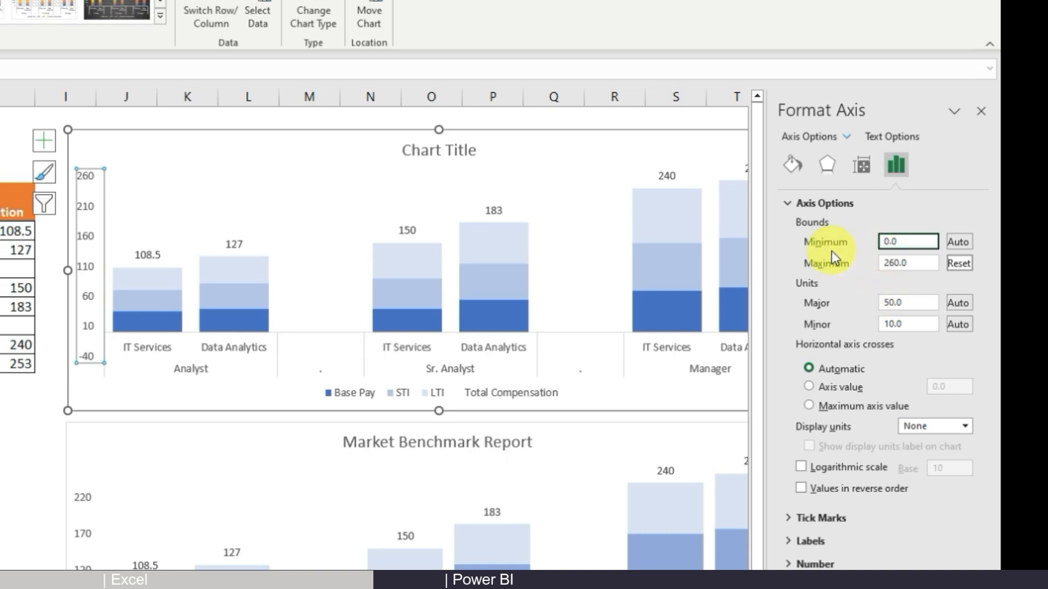
key("Return")
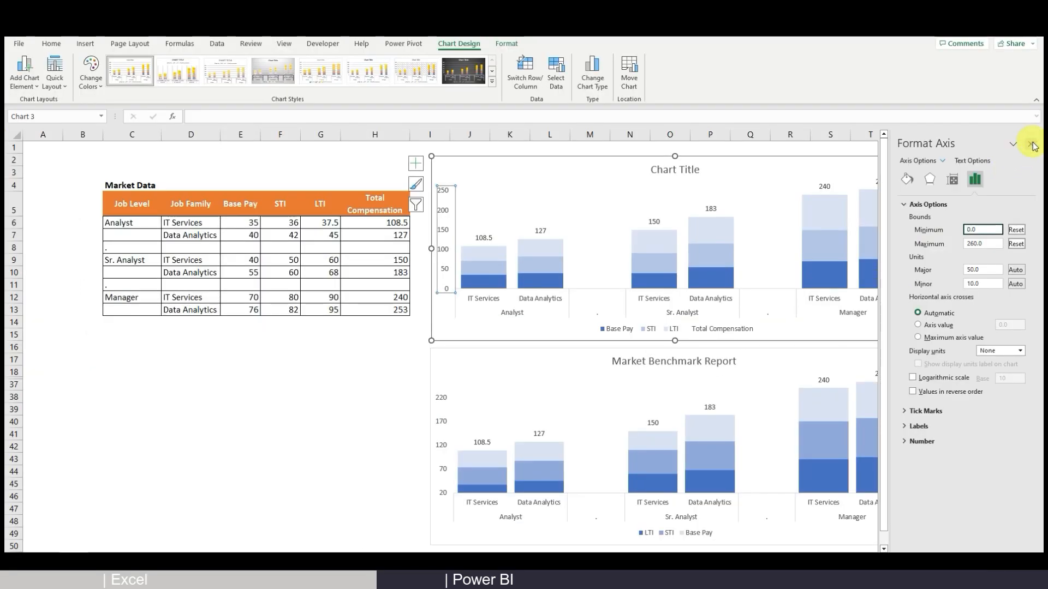
left_click(1034, 144)
Copy the title "Market Benchmark Report" from the lower chart and paste it as the new chart's title
left_click(669, 361)
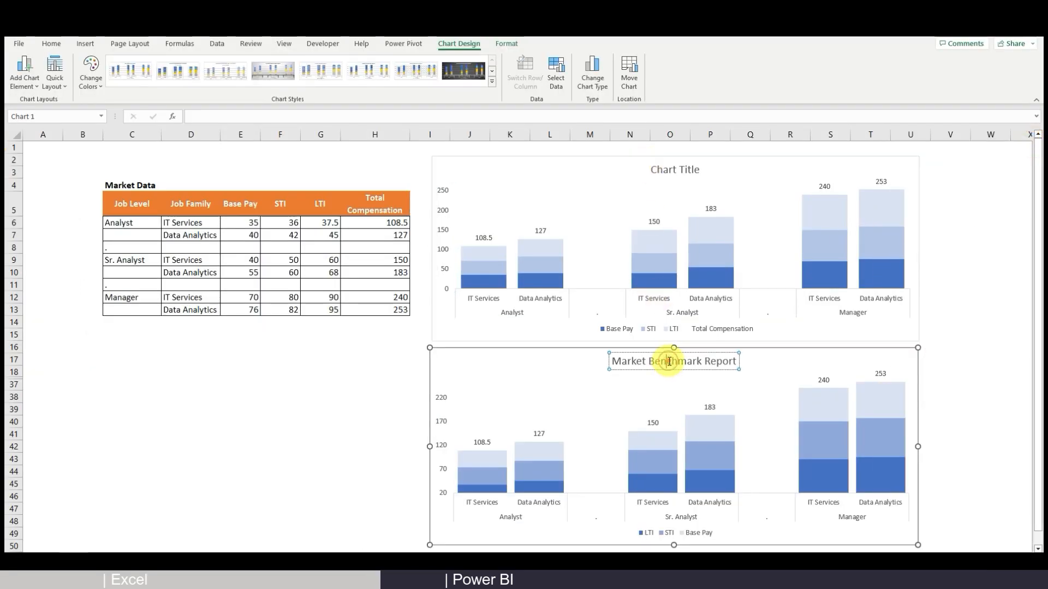
triple_click(670, 361)
key("ctrl+c")
left_click(680, 169)
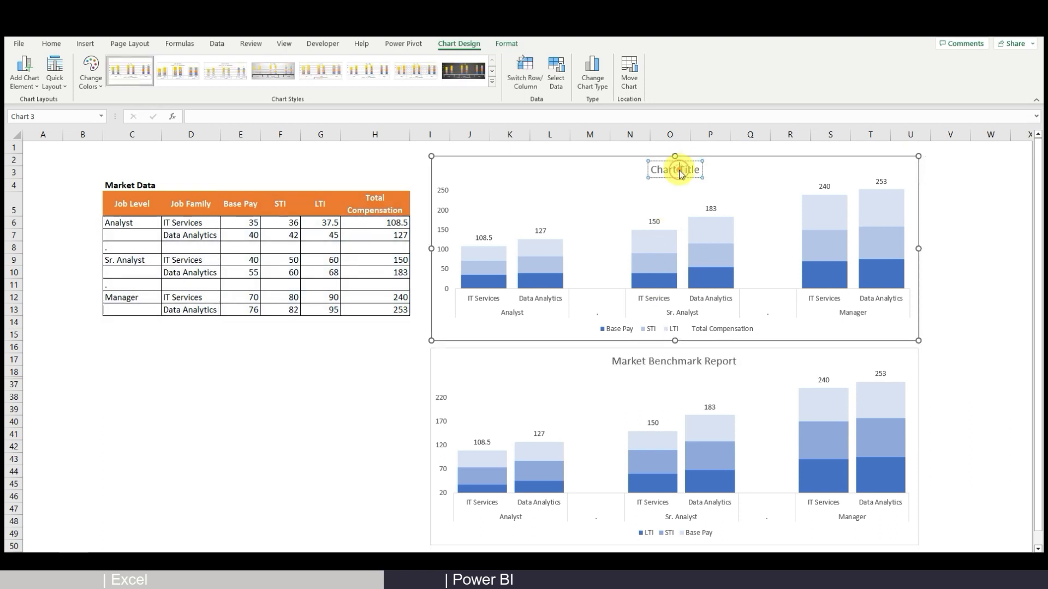
key("ctrl+v")
left_click(760, 170)
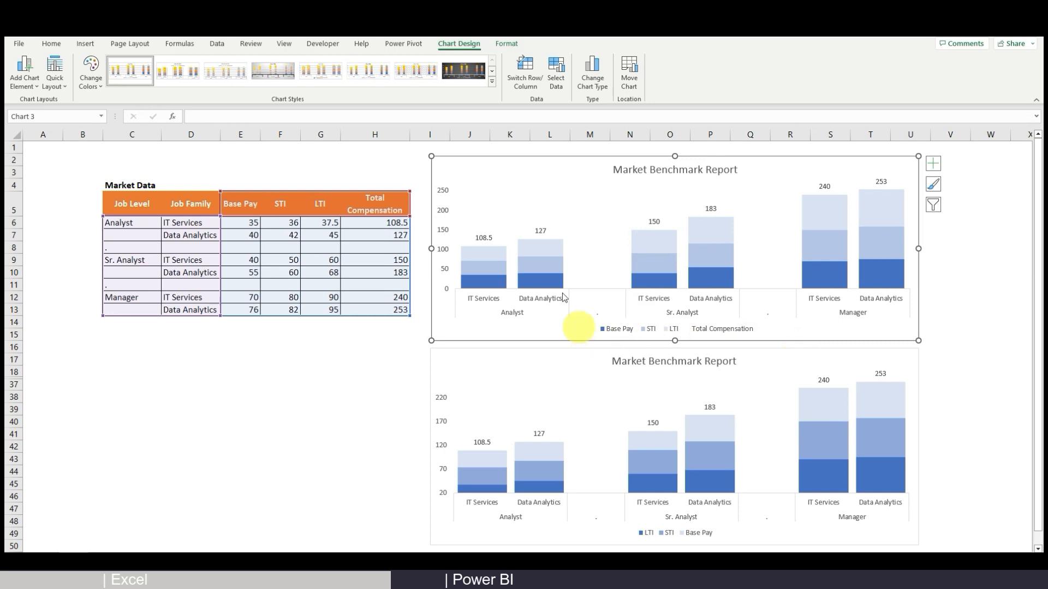
Delete the Total Compensation entry from the new chart's legend
left_click(719, 329)
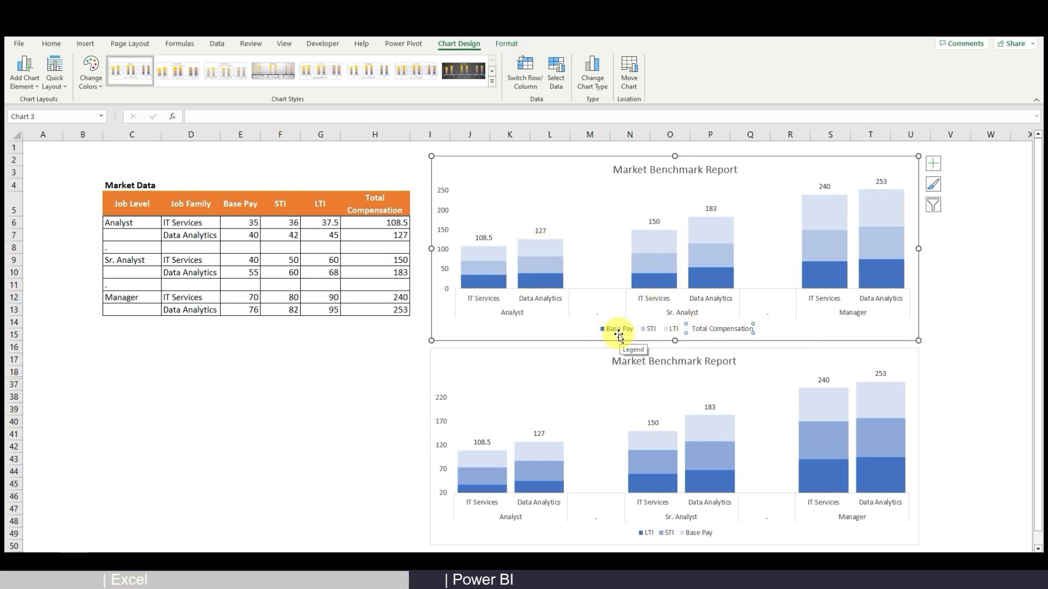
left_click(759, 330)
left_click(709, 330)
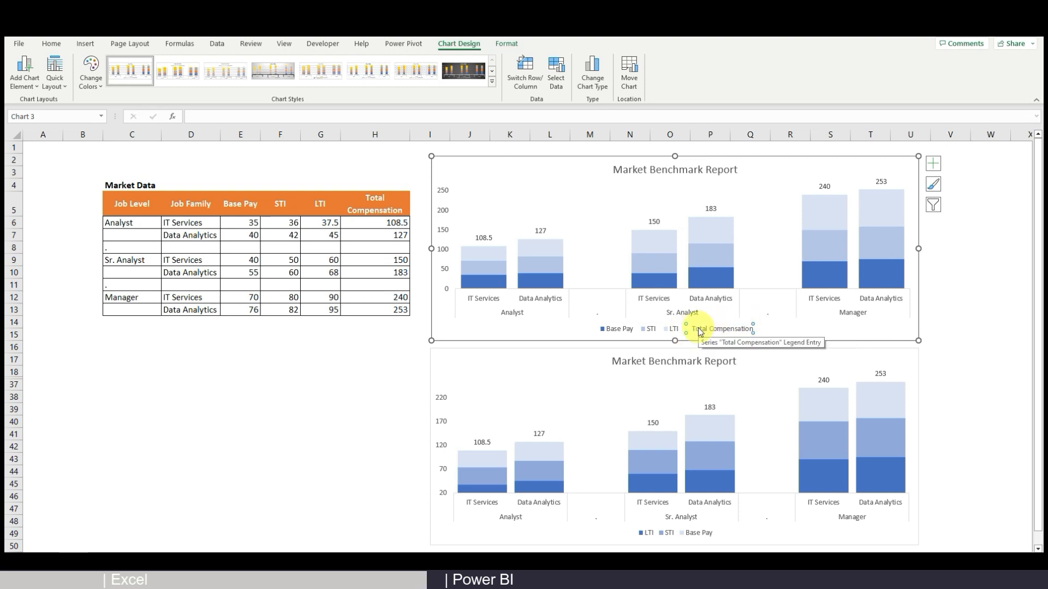
key("Delete")
left_click(934, 358)
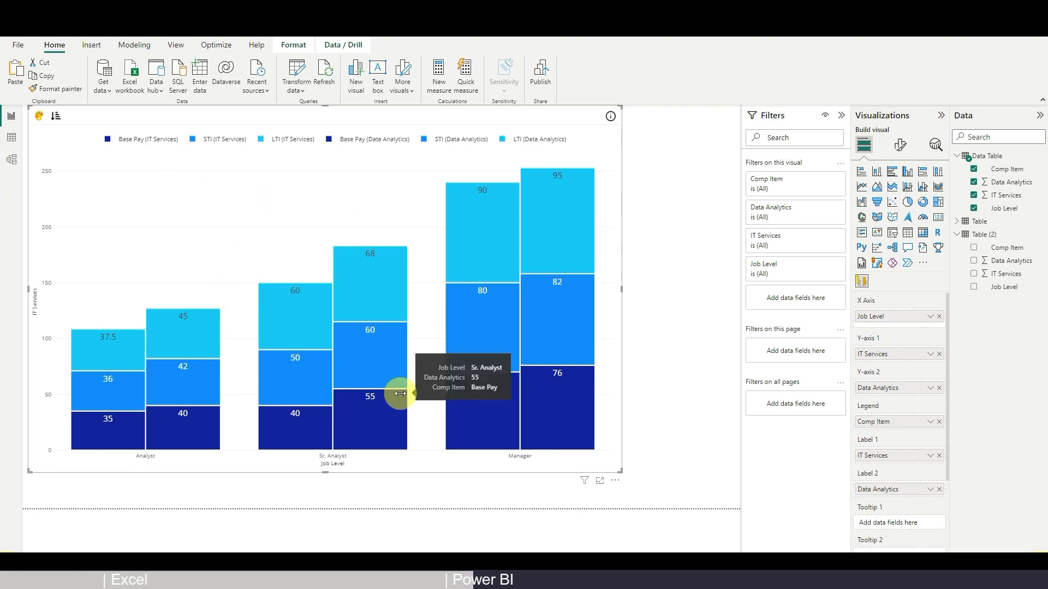
Switch from Power BI to Excel's reshaped data tables and widen the Comp Item column to fit its contents
key("alt+Tab")
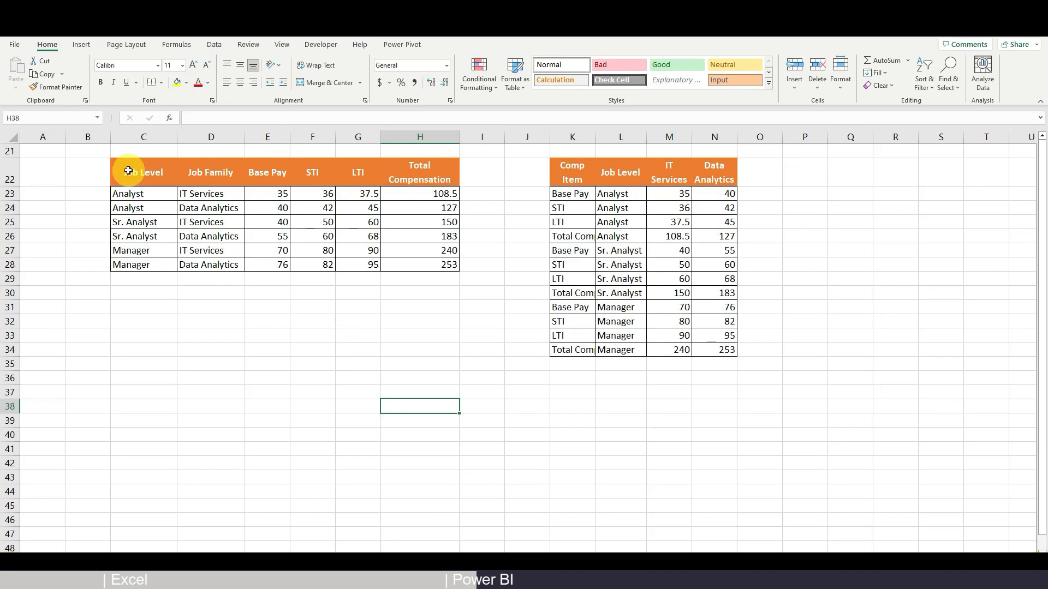
left_click_drag(129, 170, 445, 264)
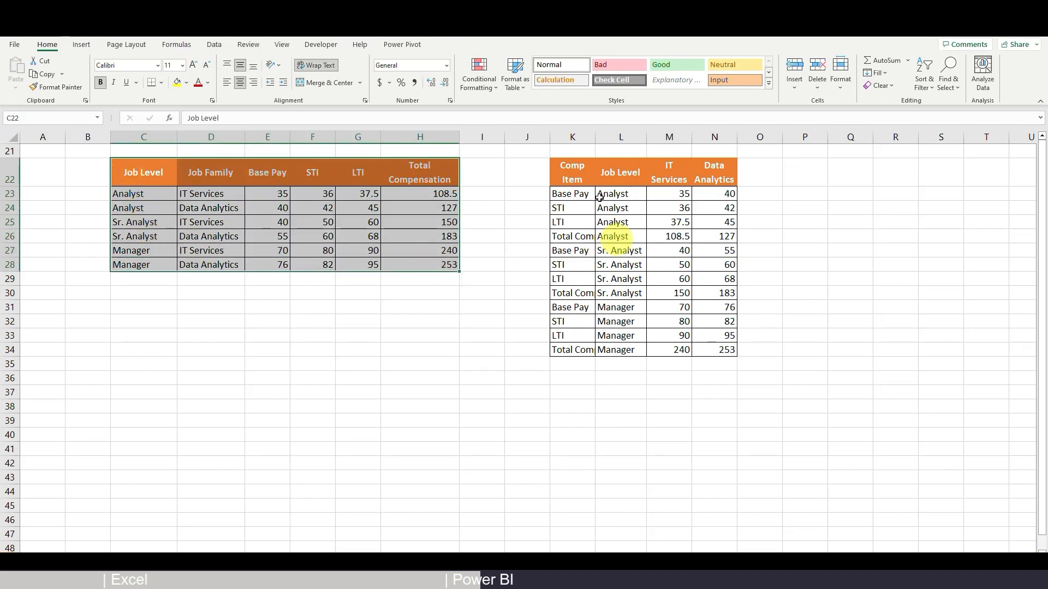
left_click_drag(148, 173, 434, 265)
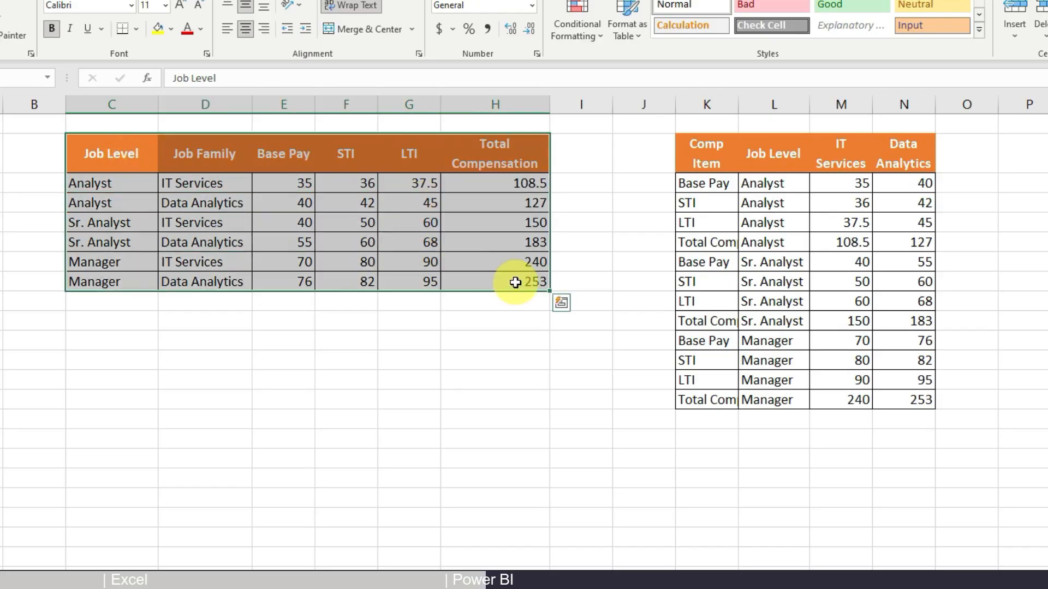
left_click_drag(496, 163, 506, 280)
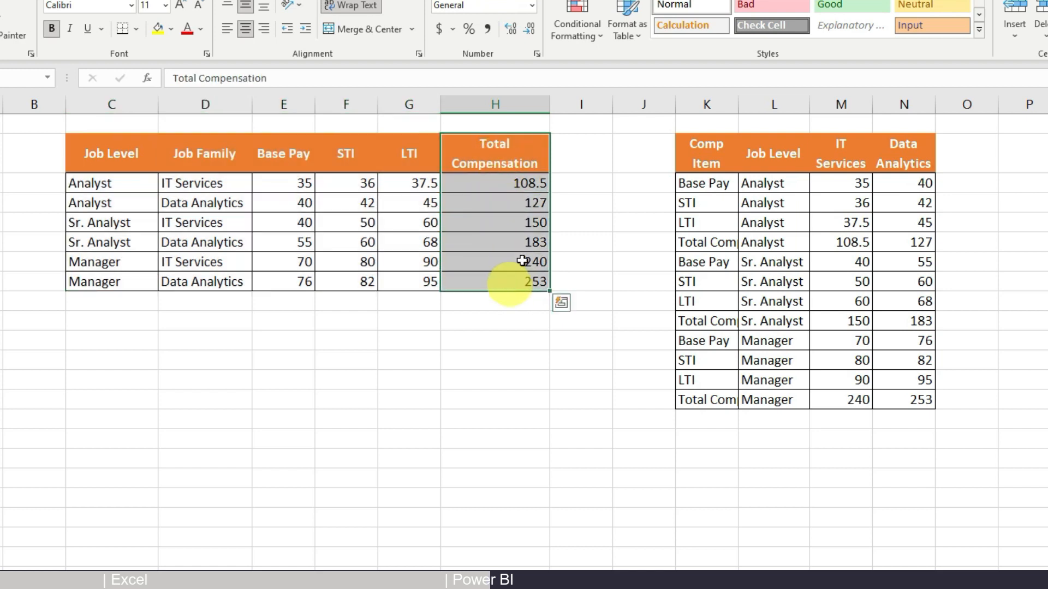
double_click(738, 99)
Copy the whole Comp Item table, from its header row through the last Manager row, including the Total Compensation rows
left_click(734, 241)
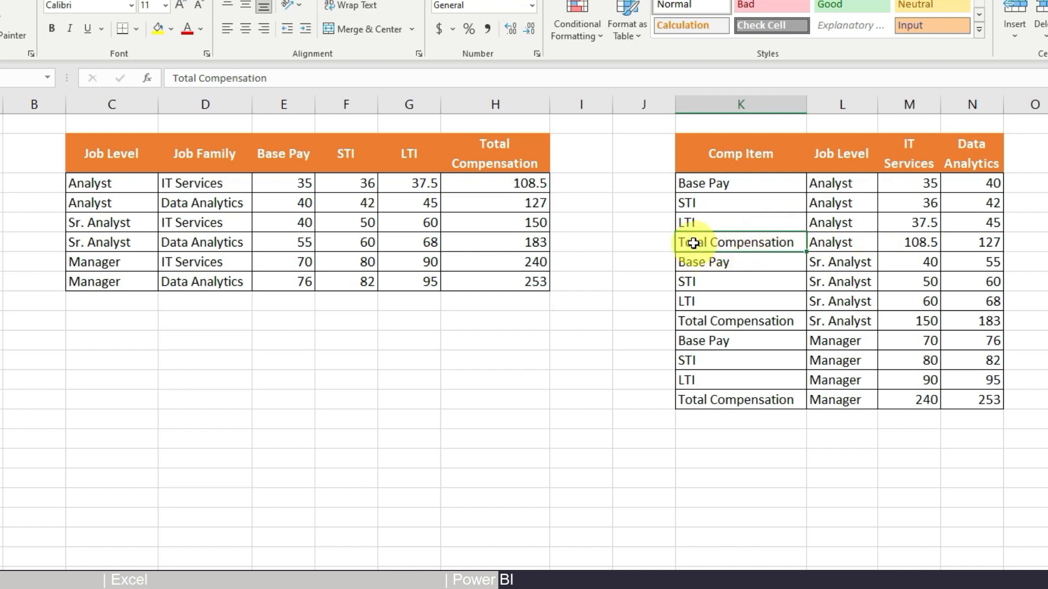
left_click_drag(828, 248, 993, 245)
left_click(755, 244)
left_click_drag(755, 244, 966, 250)
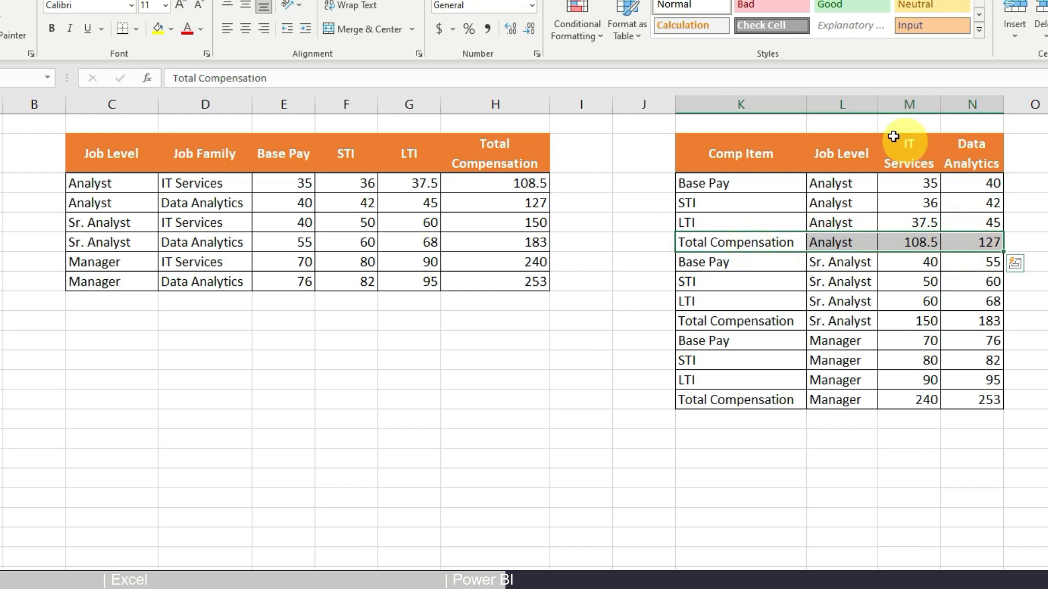
left_click_drag(731, 145, 959, 398)
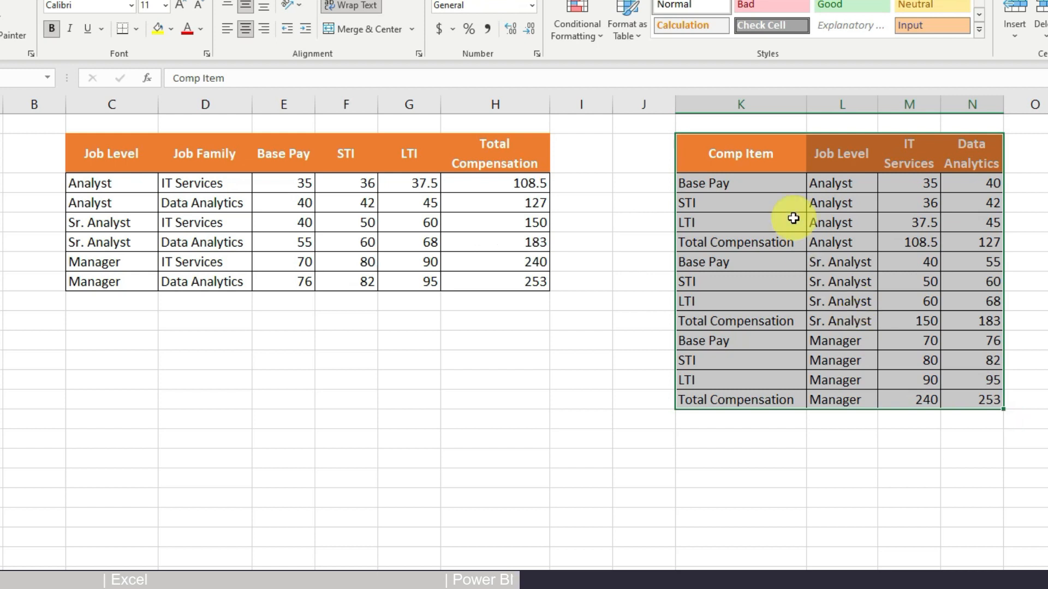
key("ctrl+c")
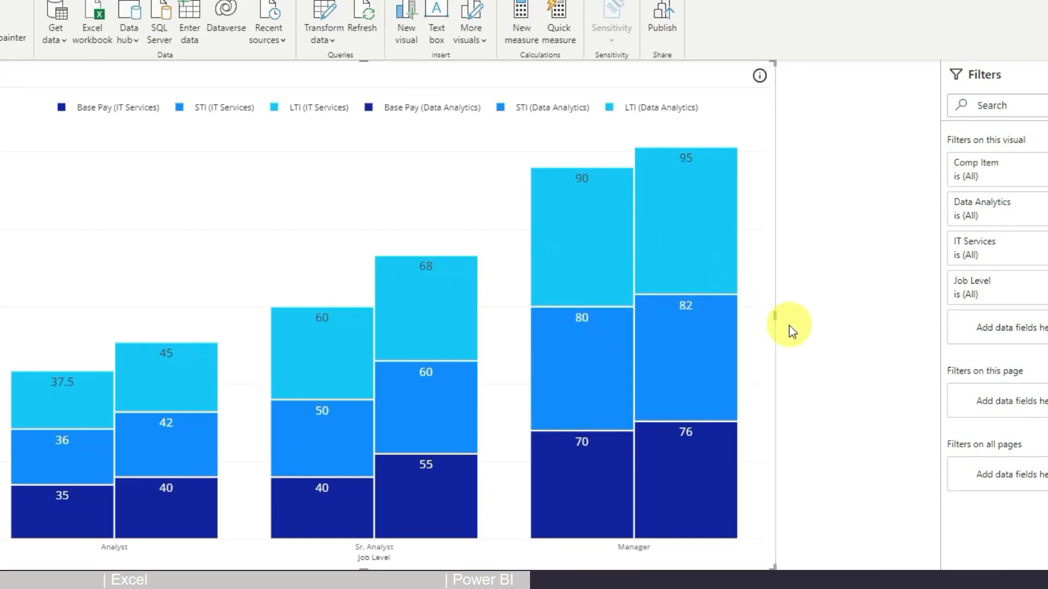
Switch to Power BI and open the Source step of the Data Table query for editing in Power Query
mouse_move(385, 404)
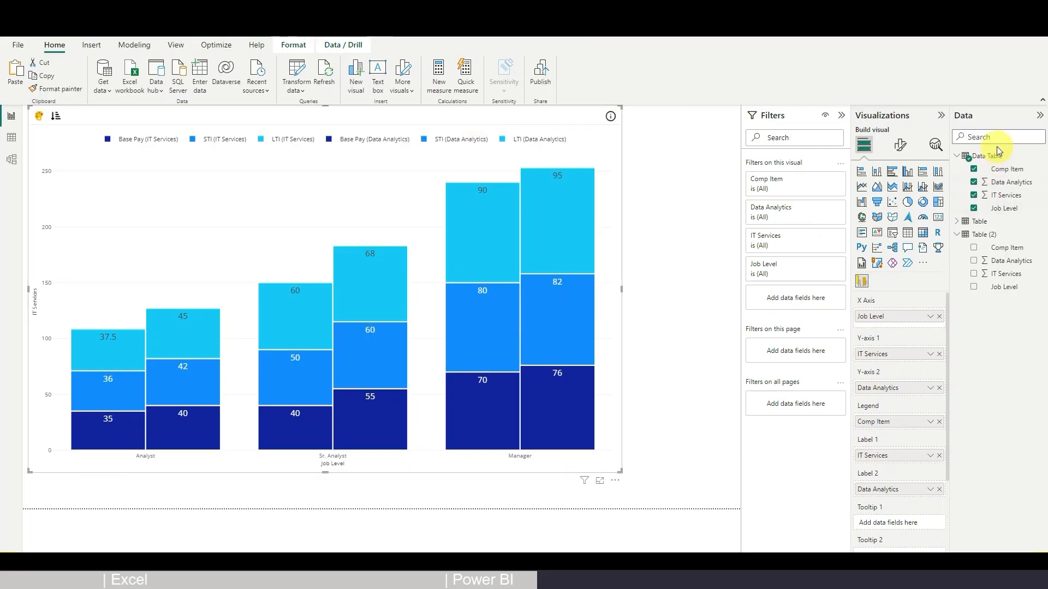
mouse_move(985, 158)
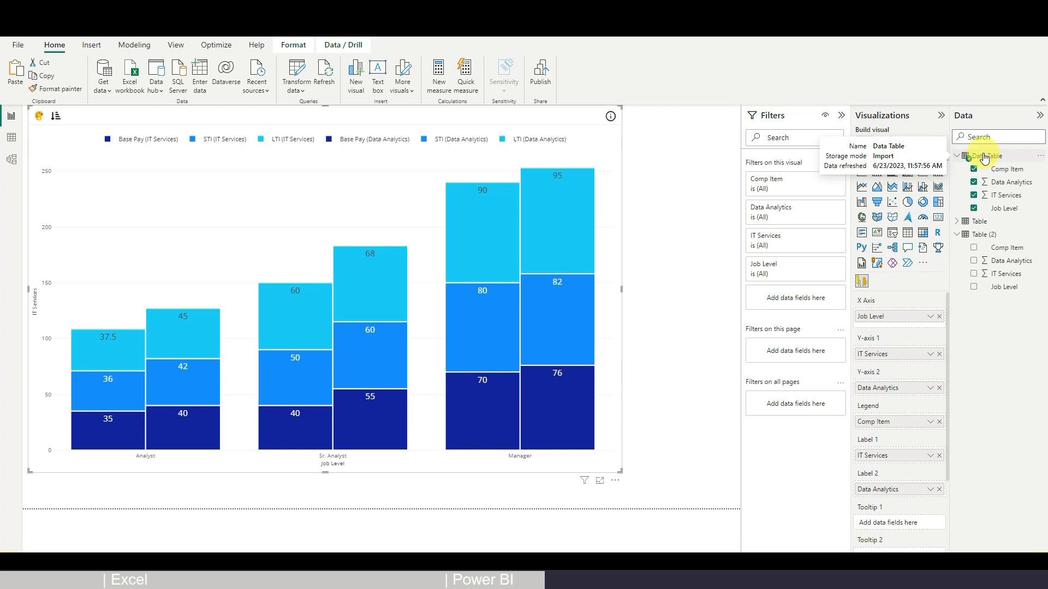
left_click(296, 70)
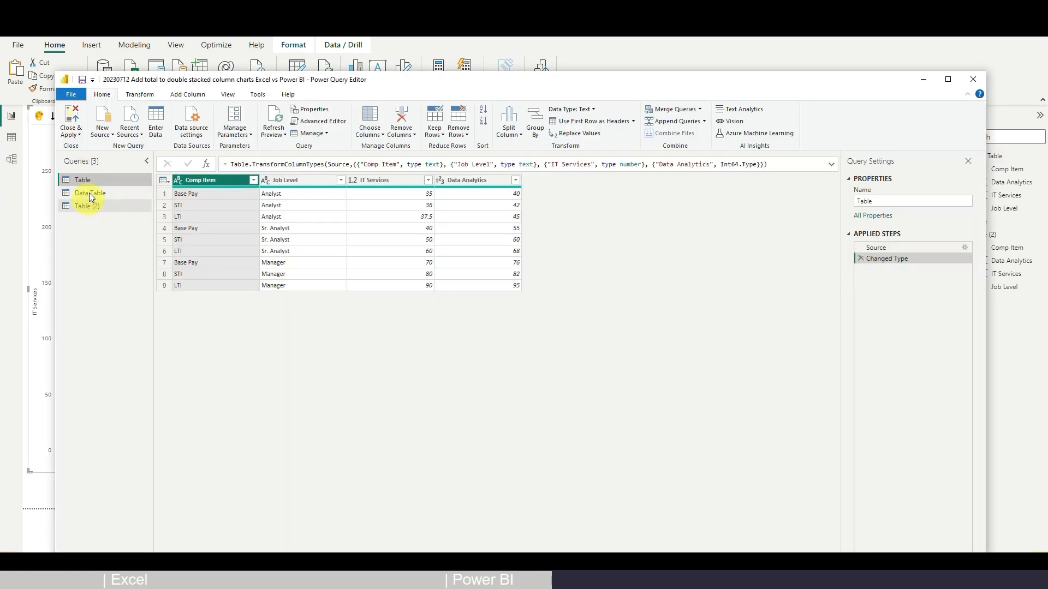
left_click(96, 192)
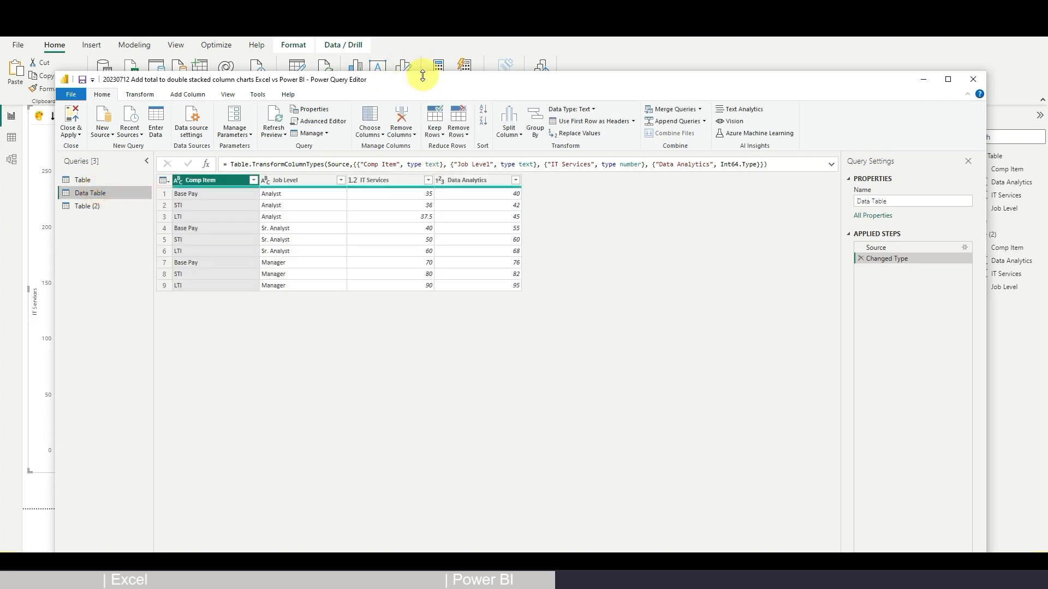
left_click_drag(422, 75, 419, 115)
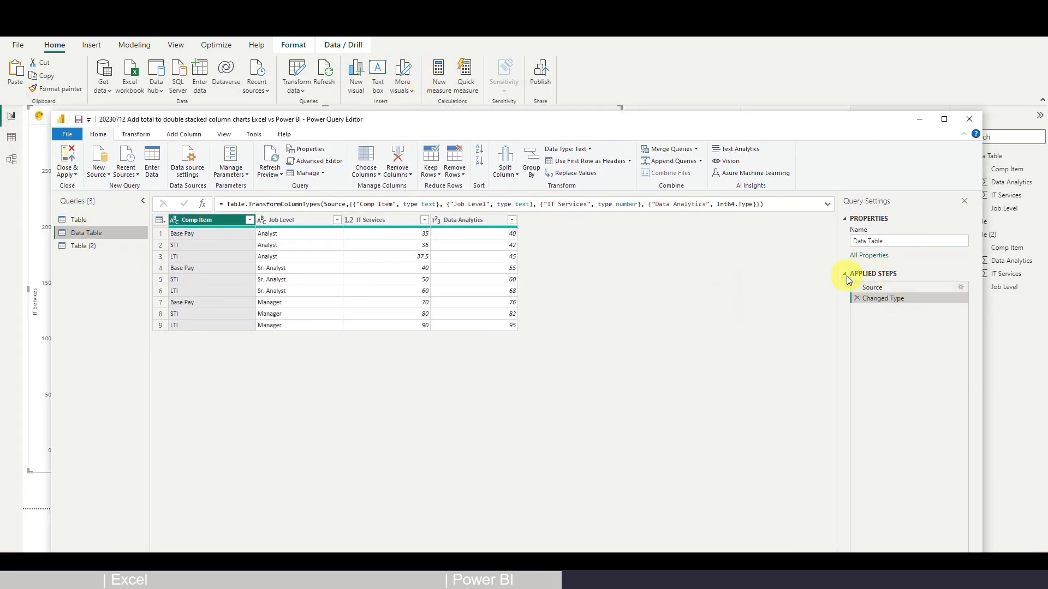
left_click(872, 289)
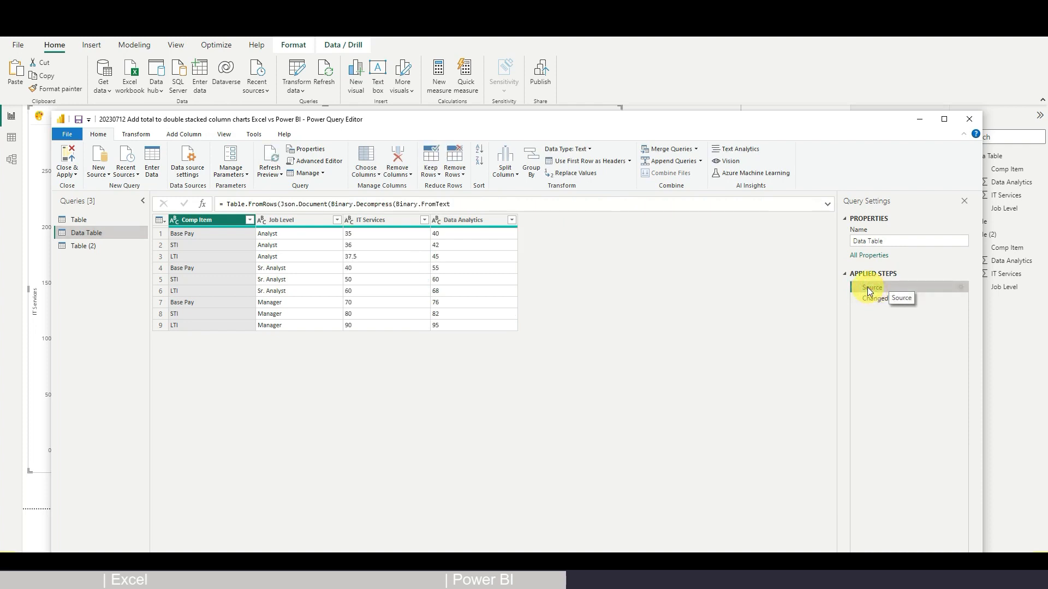
double_click(867, 288)
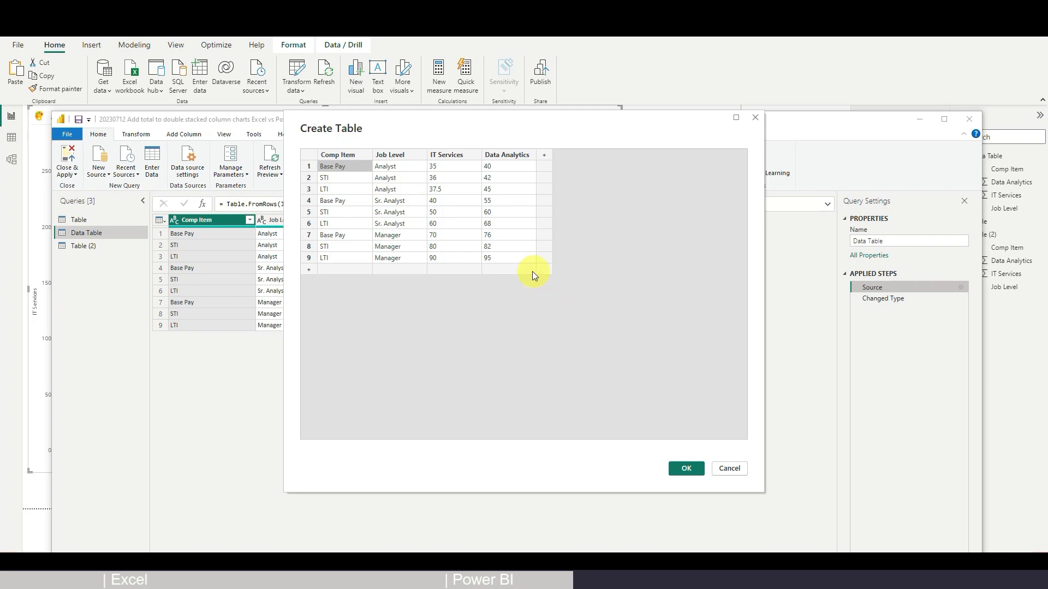
Paste the copied table over the Data Table's contents starting at the Comp Item header, then accept and apply the query changes
left_click(332, 153)
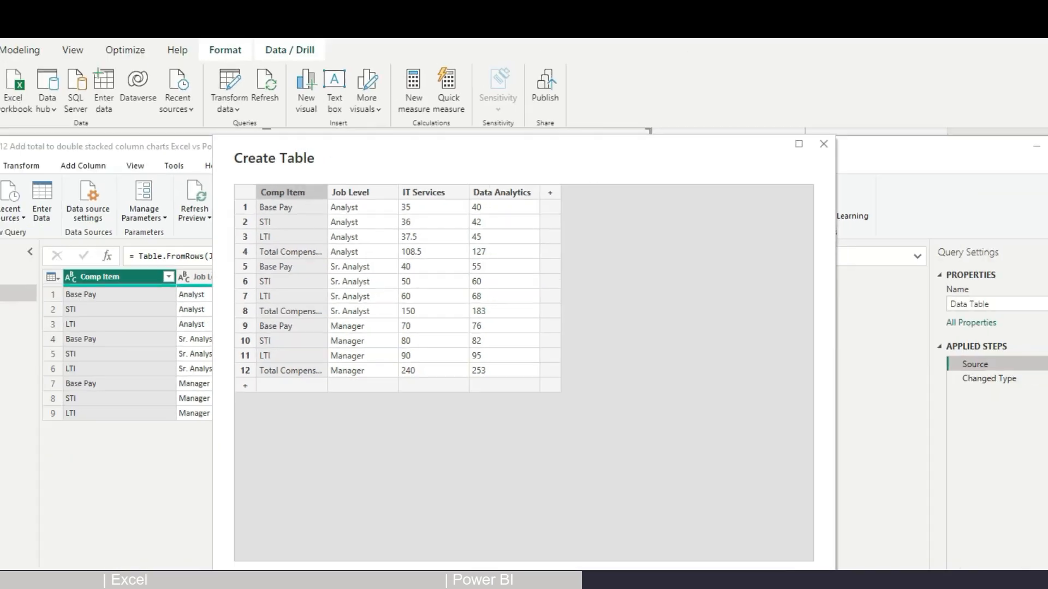
left_click(678, 550)
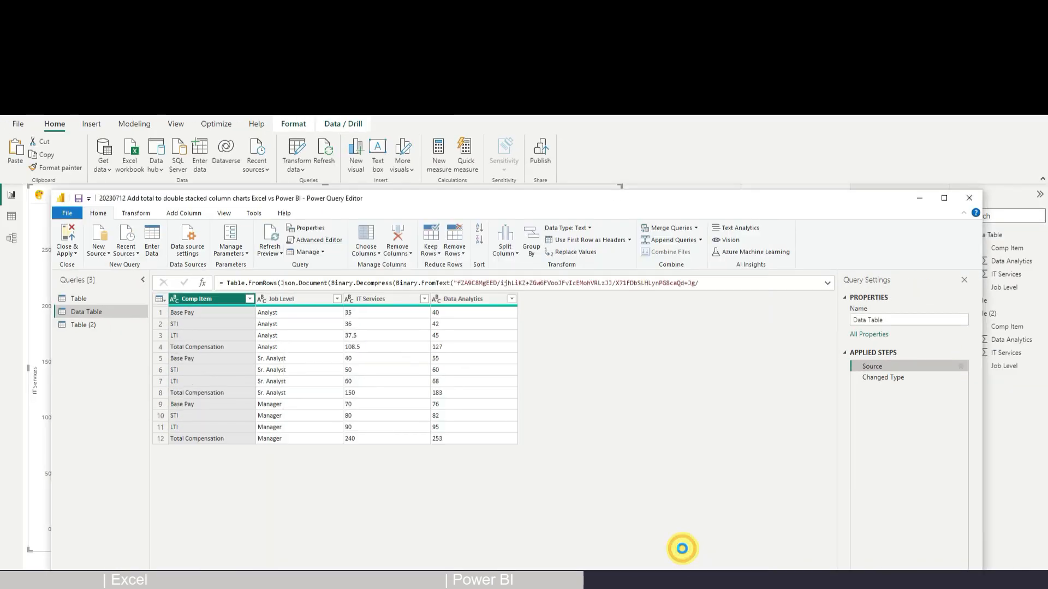
left_click(65, 242)
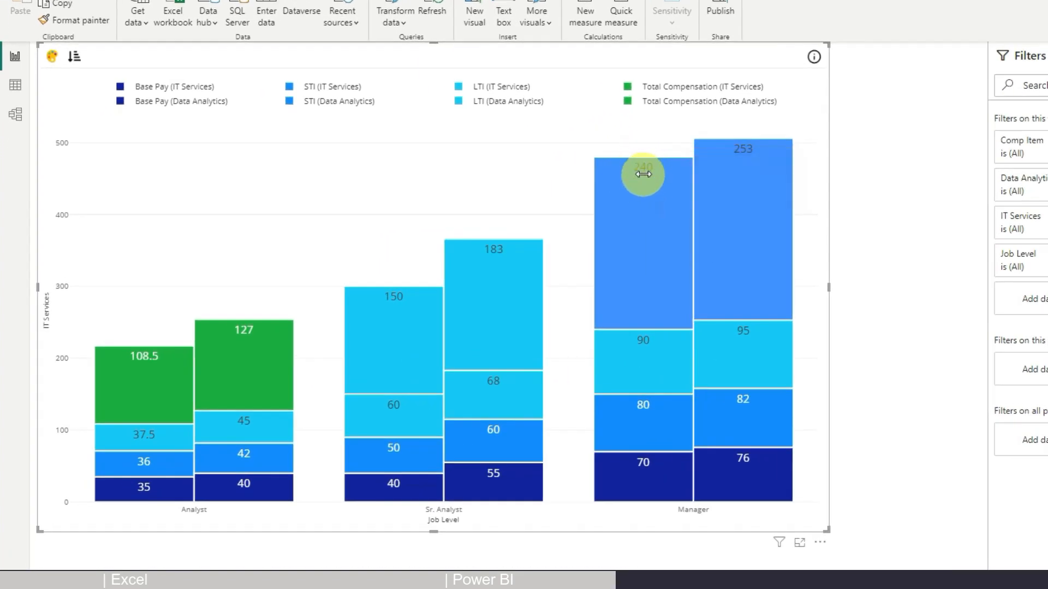
Add a Total Compensation value to the clustered stacked column chart's conditional colors for Column 1
mouse_move(639, 166)
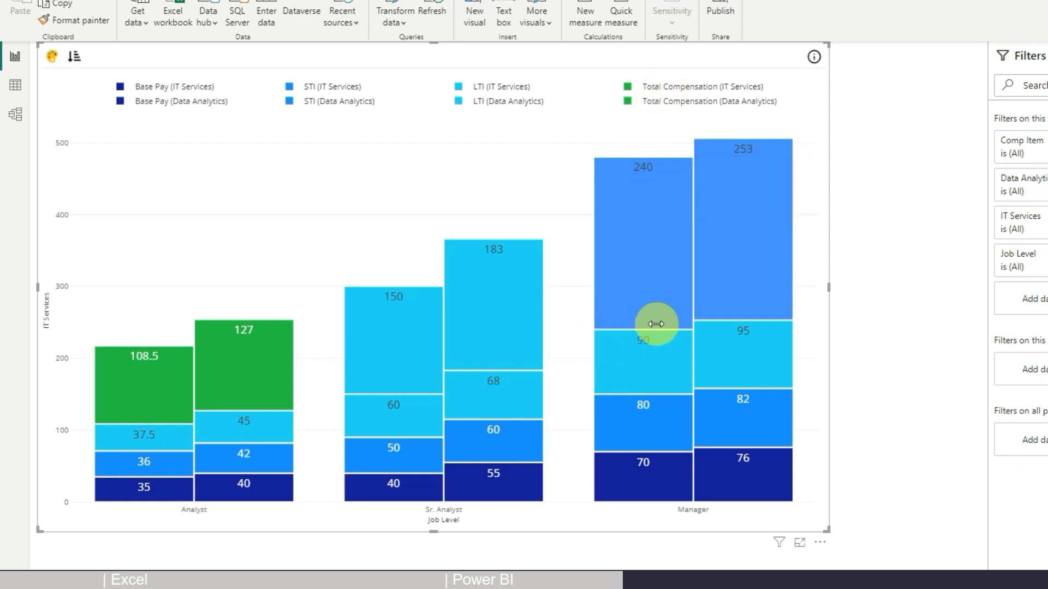
mouse_move(649, 320)
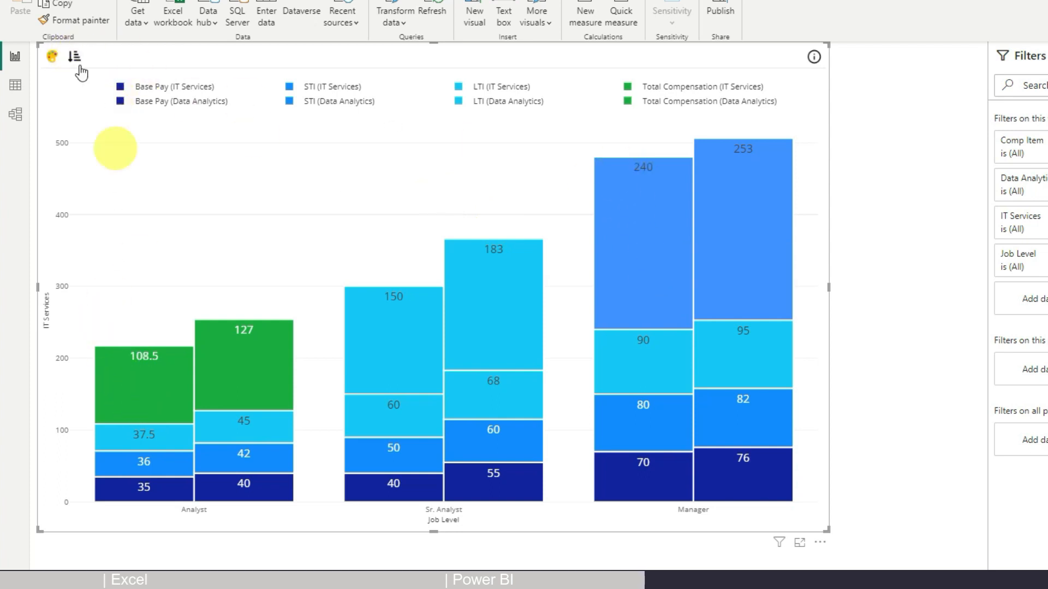
left_click(51, 60)
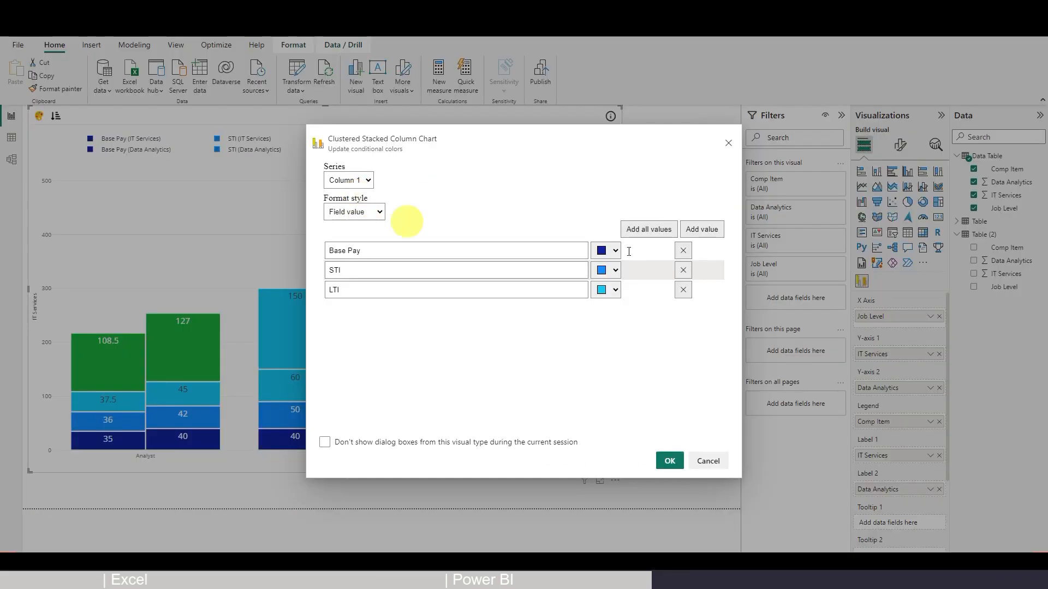
left_click(702, 229)
left_click(420, 306)
type("Total Compensation")
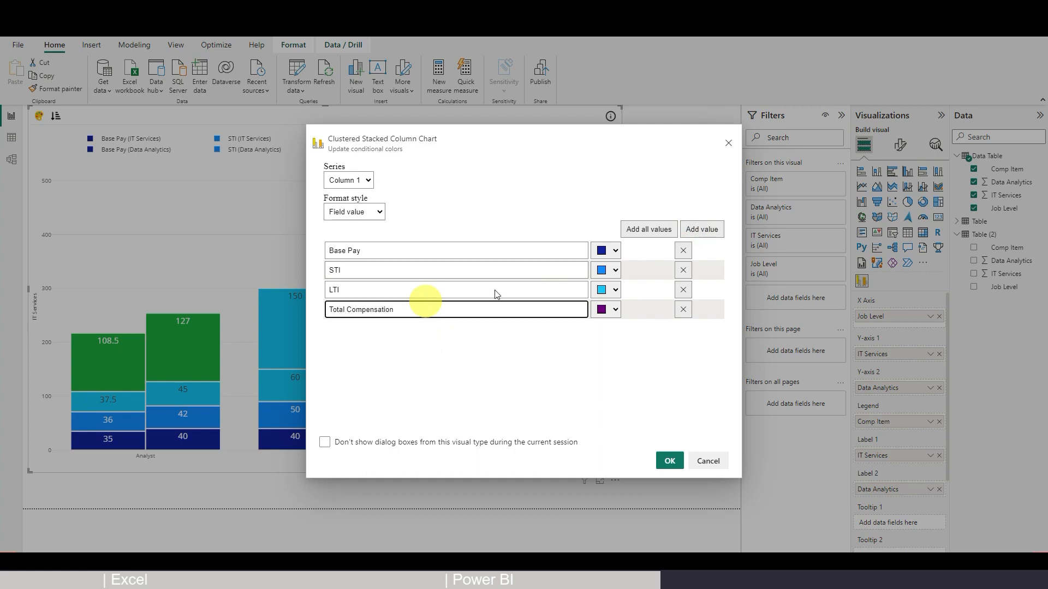
Set the Total Compensation color for Column 1 to white (RGB 255, 255, 255) and apply the conditional colors
left_click(615, 310)
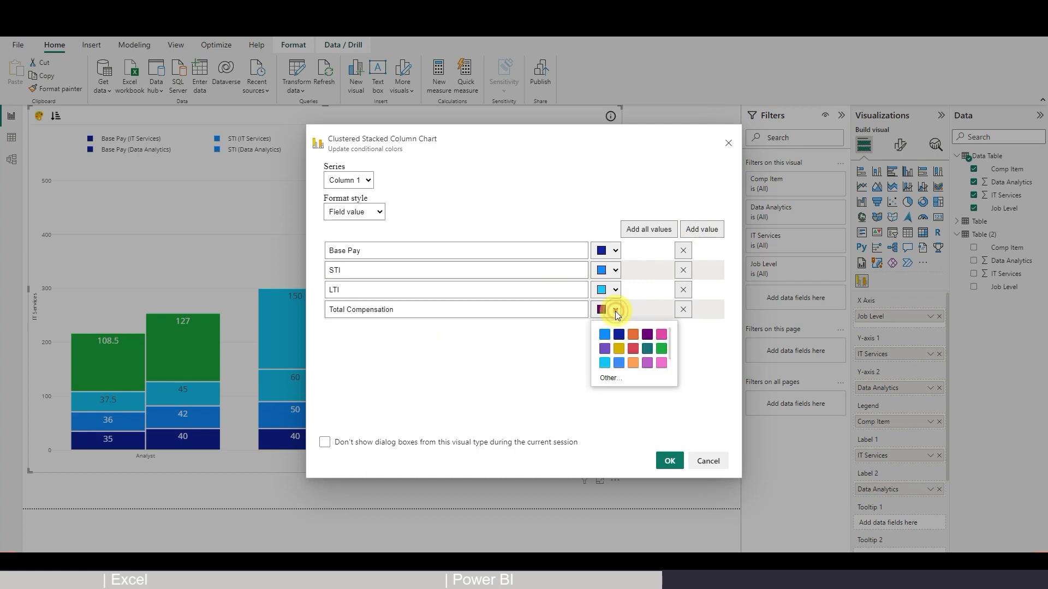
scroll(620, 352, "down", 1)
left_click(611, 378)
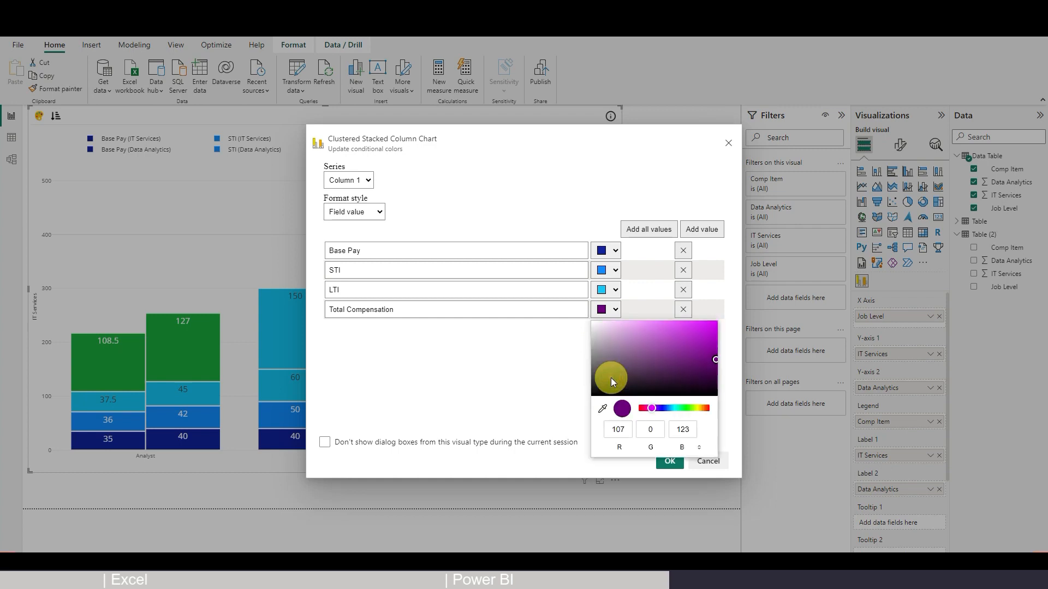
left_click(592, 323)
left_click_drag(592, 323, 593, 320)
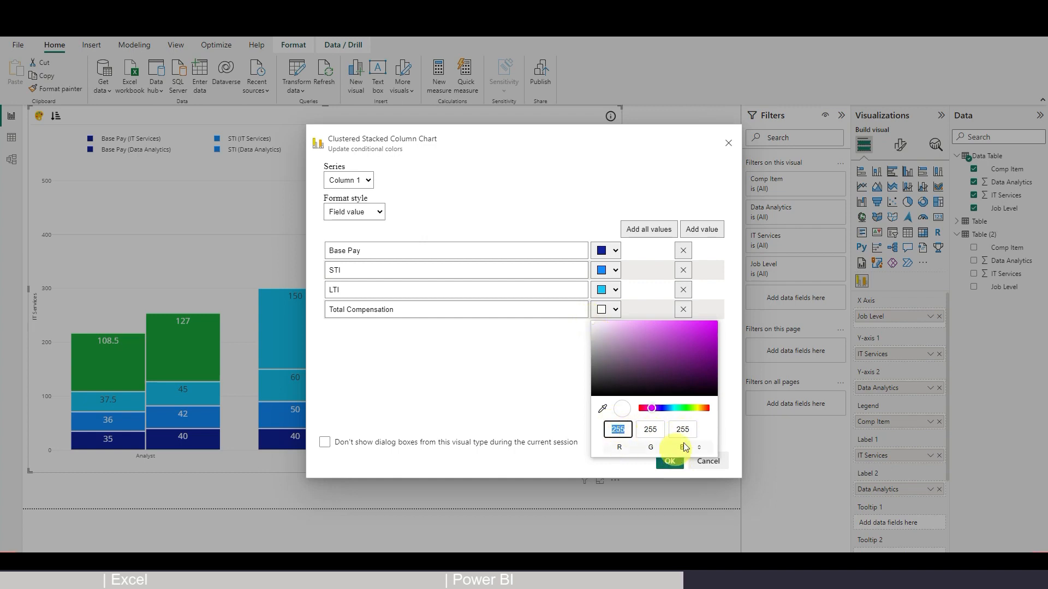
left_click(727, 430)
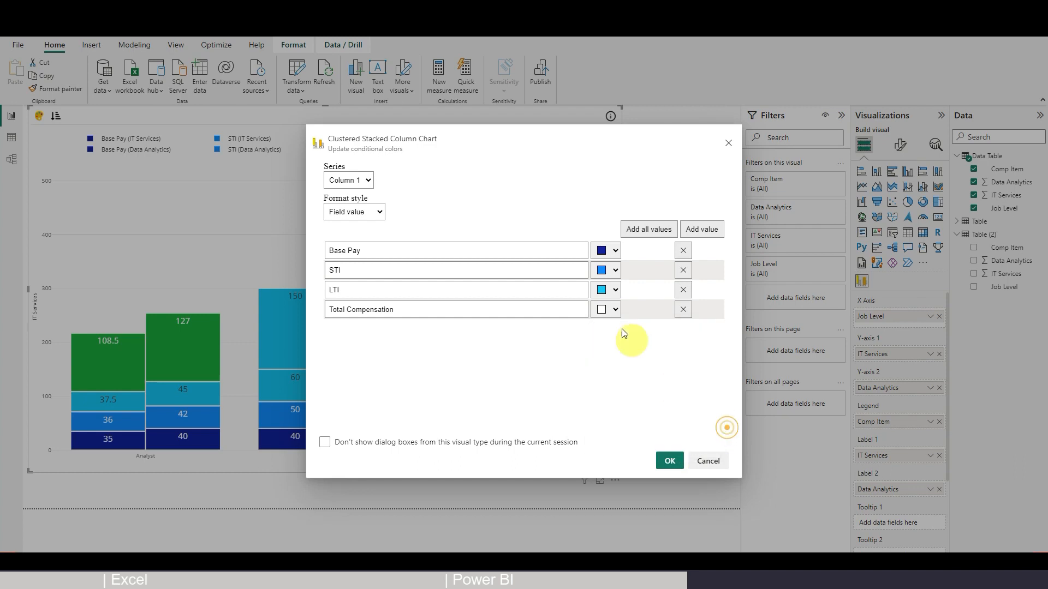
left_click(669, 462)
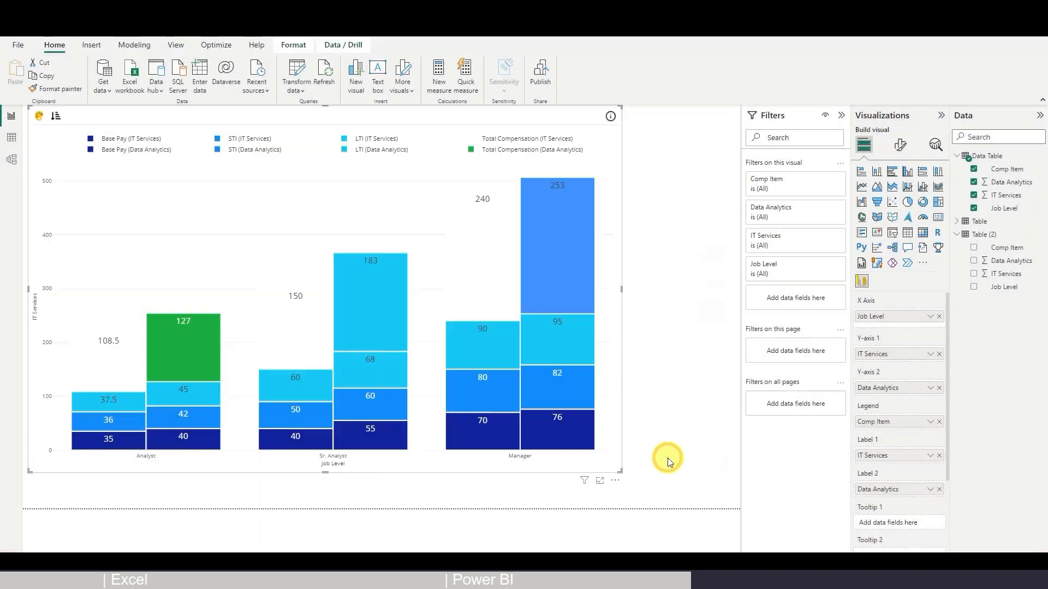
Add a Total Compensation value to the clustered stacked column chart's conditional colors for Column 2
left_click(39, 115)
left_click(368, 180)
left_click(360, 206)
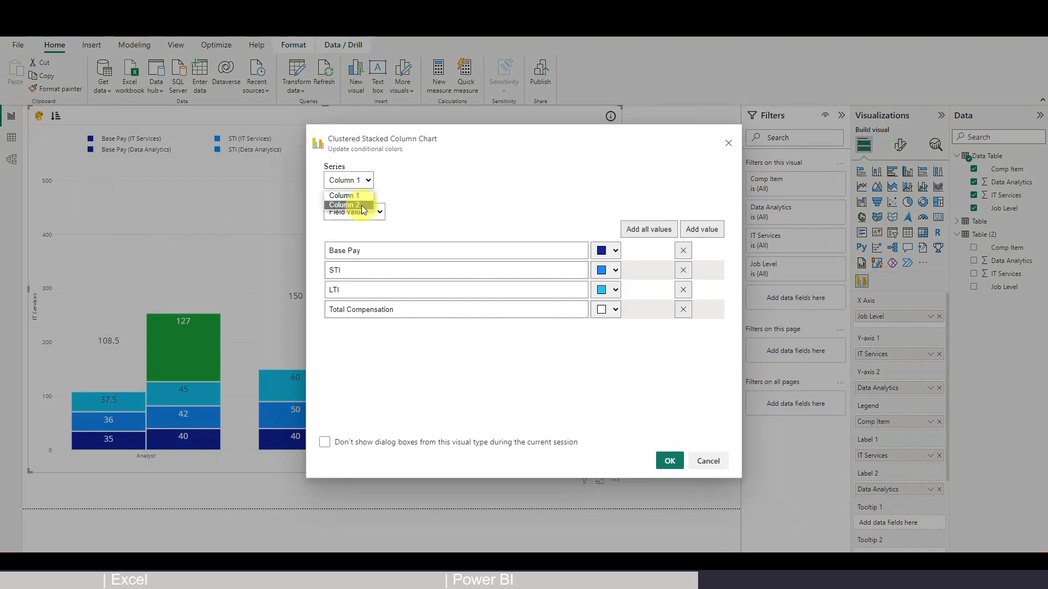
left_click(701, 230)
type("Total Compensation")
Set the Total Compensation color for Column 2 to white and apply the conditional colors
left_click(615, 309)
left_click(612, 380)
double_click(621, 429)
type("255")
double_click(651, 429)
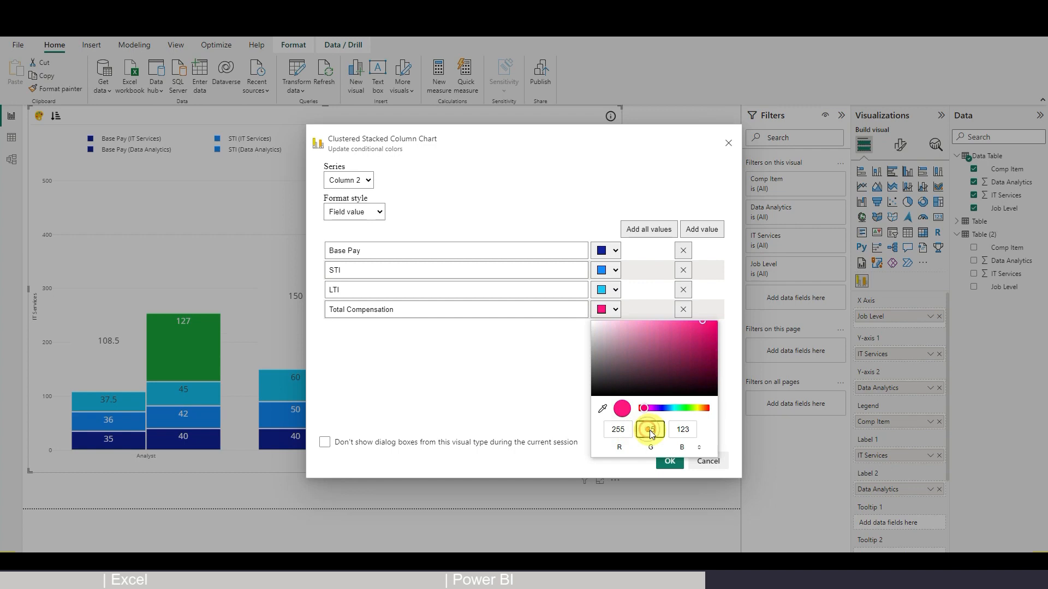
type("255")
left_click(670, 461)
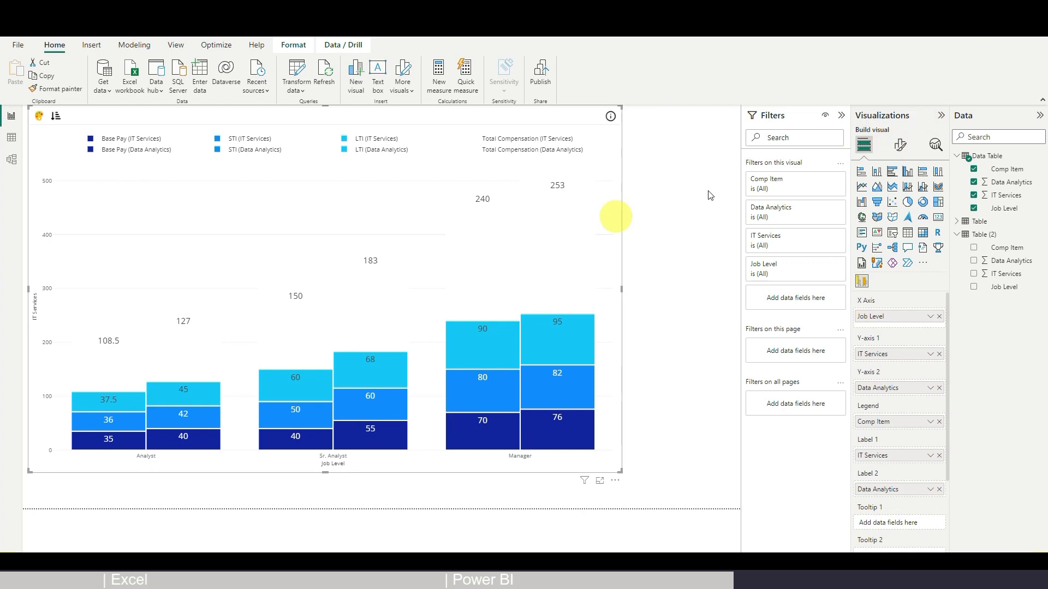
Turn off the Y-axis title and gridlines in the chart's visual formatting
left_click(897, 148)
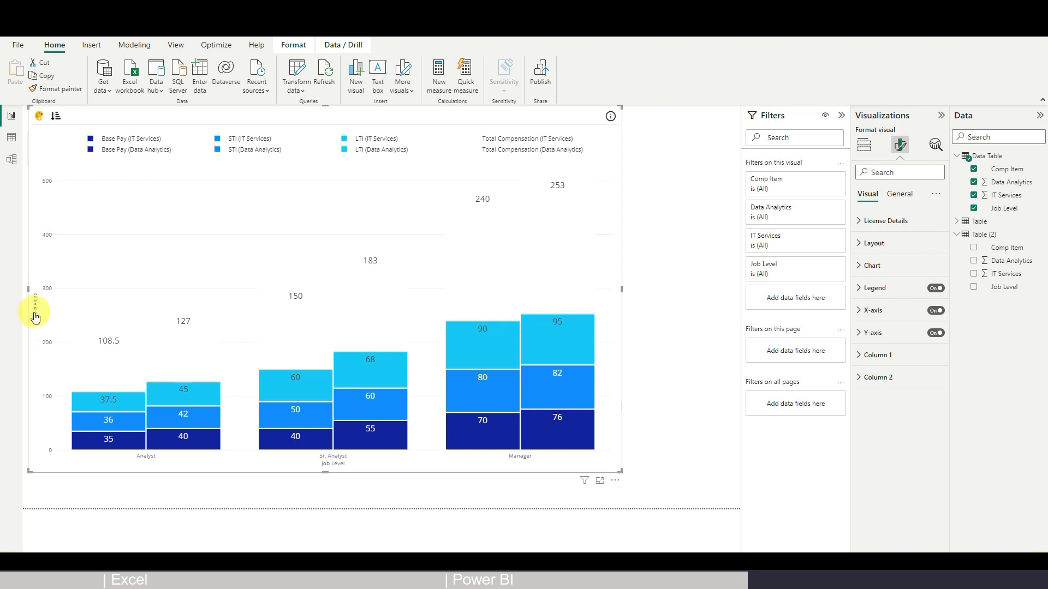
left_click(895, 339)
scroll(919, 349, "down", 5)
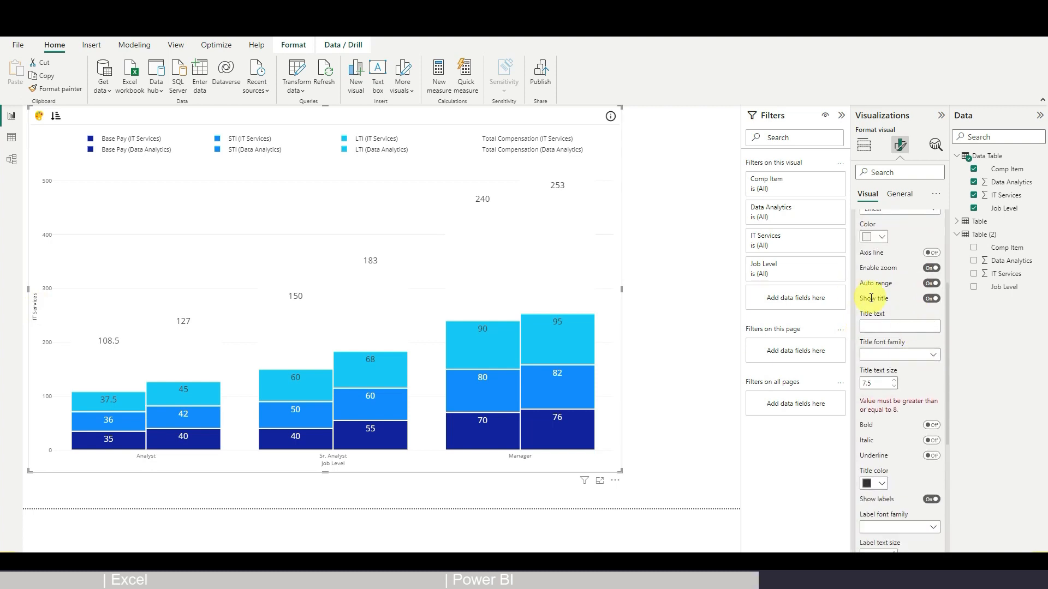
left_click(930, 299)
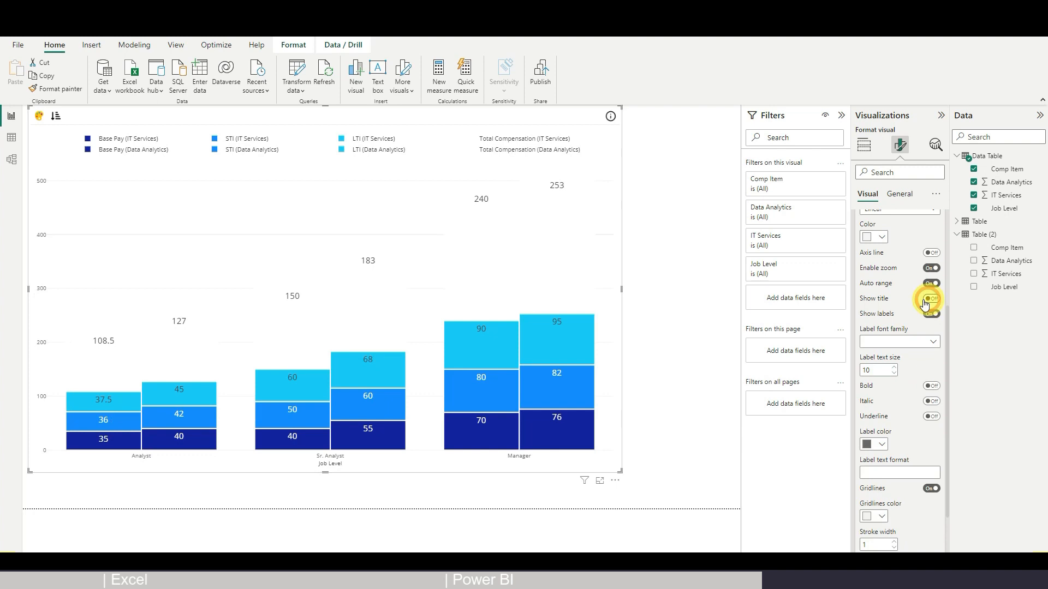
scroll(900, 492, "down", 3)
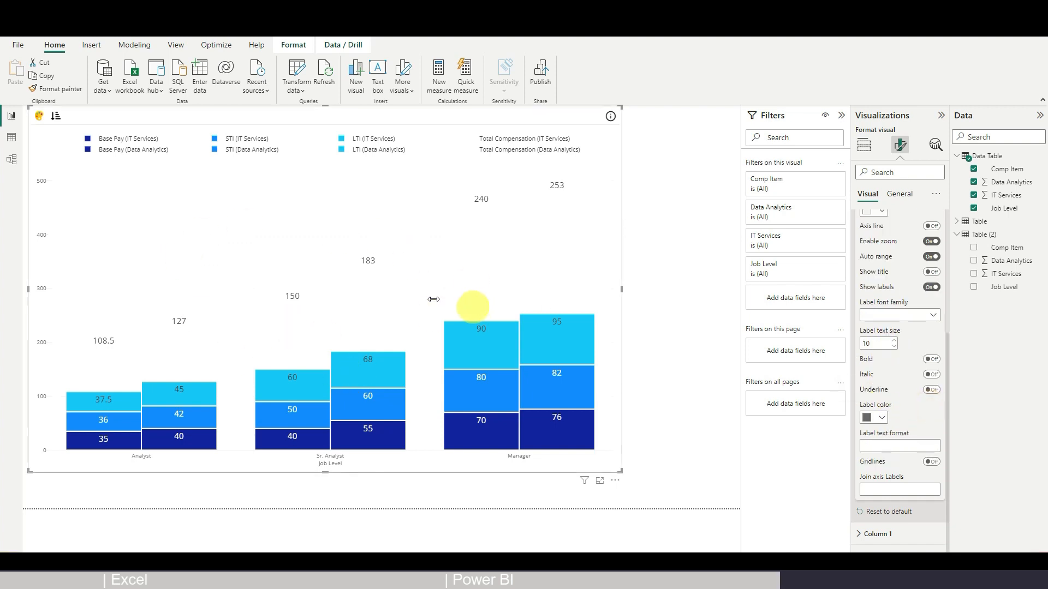
Set the Column 1 label placement to Inside start
mouse_move(364, 261)
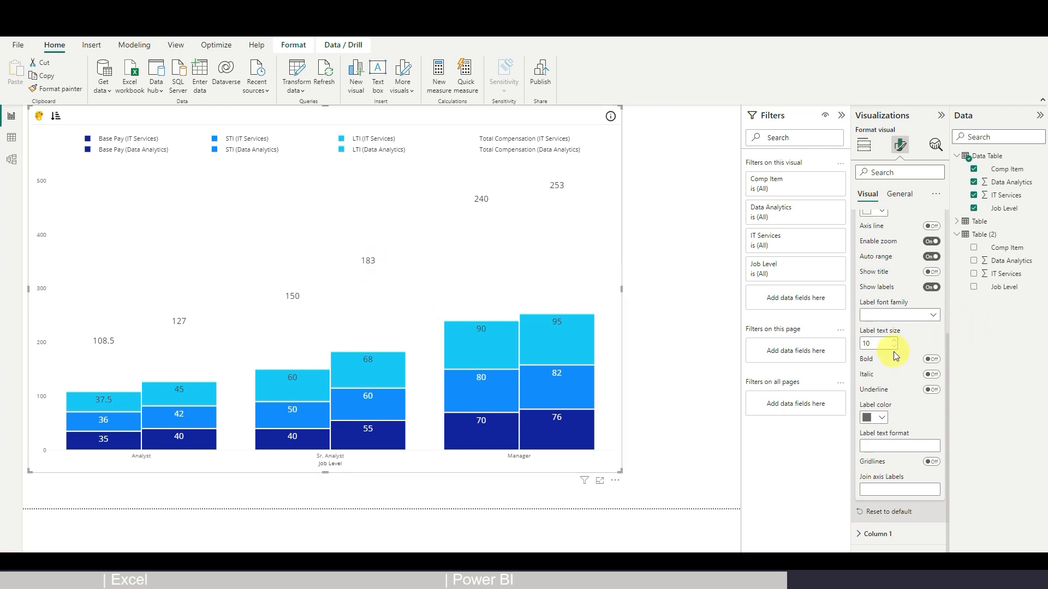
scroll(921, 386, "up", 3)
left_click(861, 308)
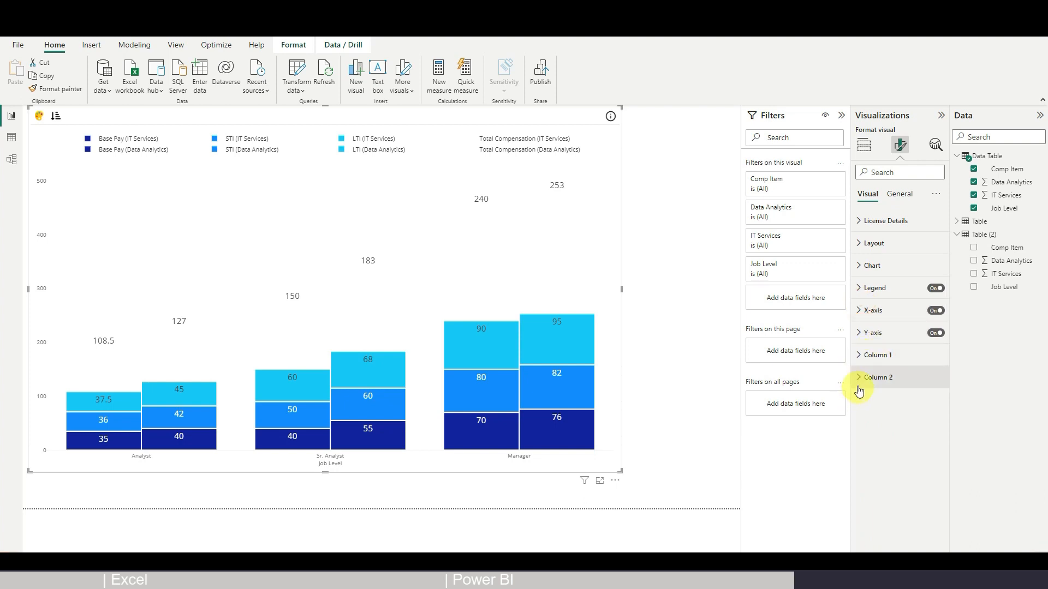
left_click(860, 353)
scroll(910, 407, "down", 5)
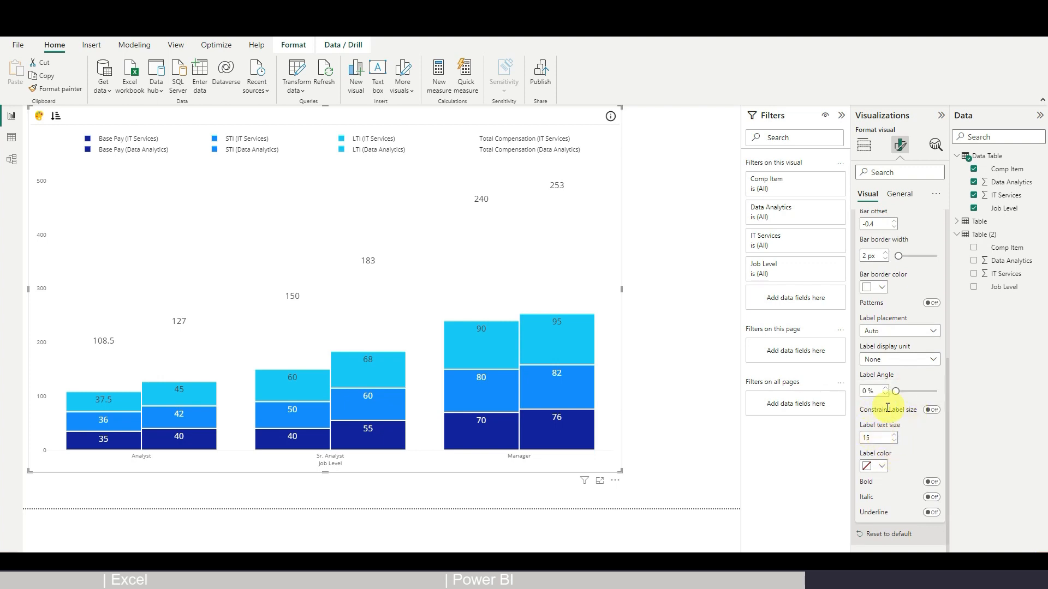
left_click(894, 333)
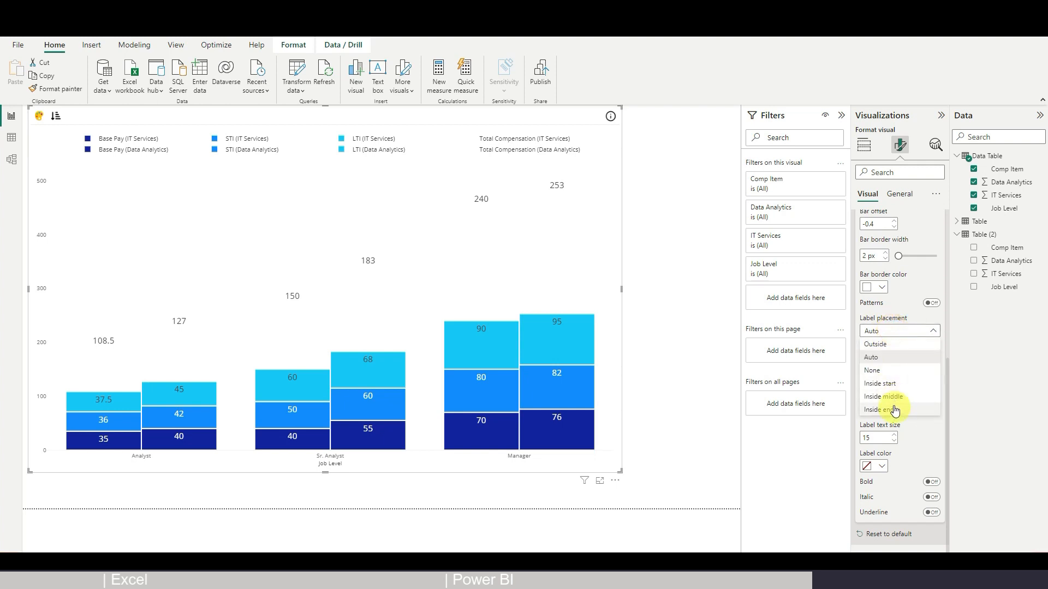
left_click(893, 385)
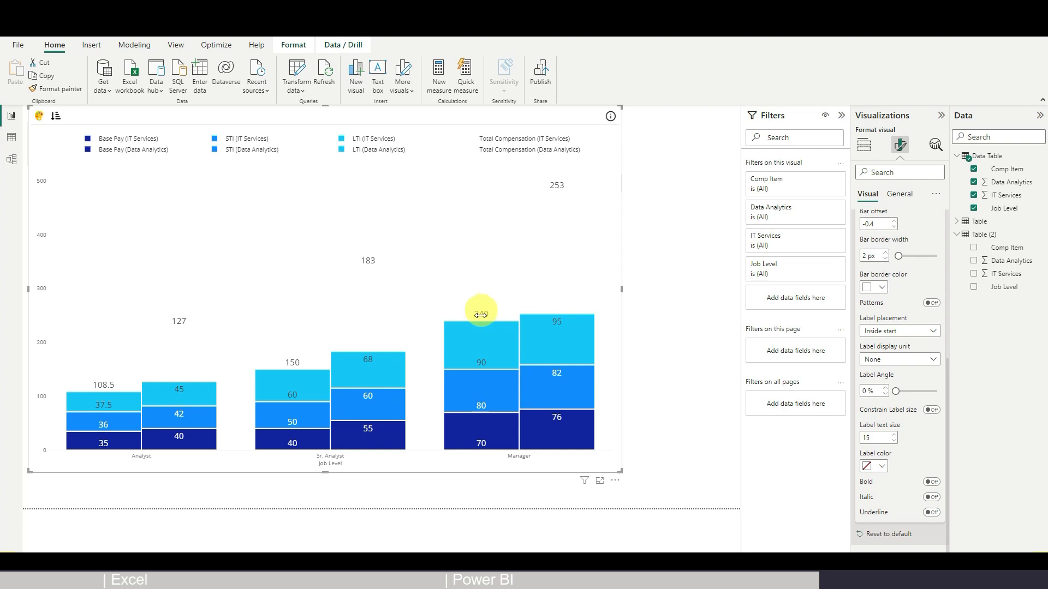
Set the Column 2 label placement to Inside start and collapse its settings
mouse_move(484, 324)
scroll(895, 350, "up", 5)
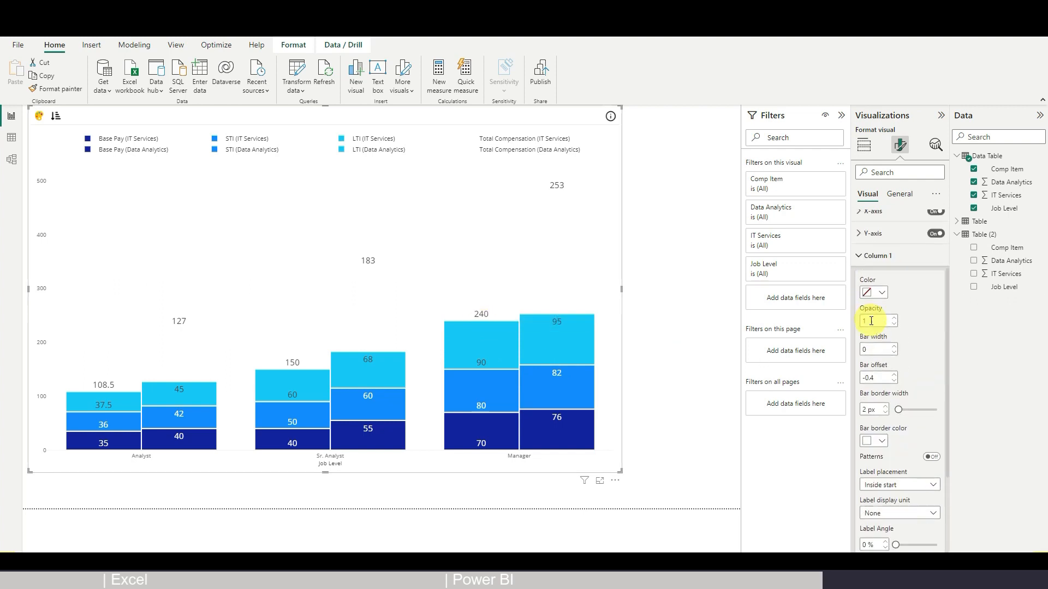
left_click(870, 265)
left_click(877, 360)
scroll(895, 428, "down", 4)
left_click(891, 434)
left_click(884, 405)
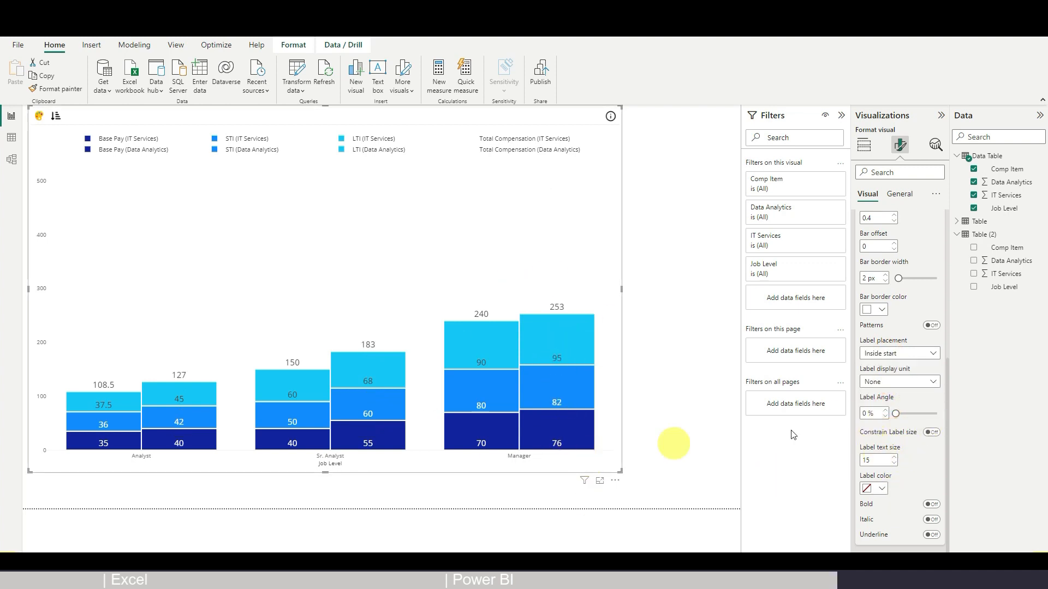
scroll(887, 357, "up", 5)
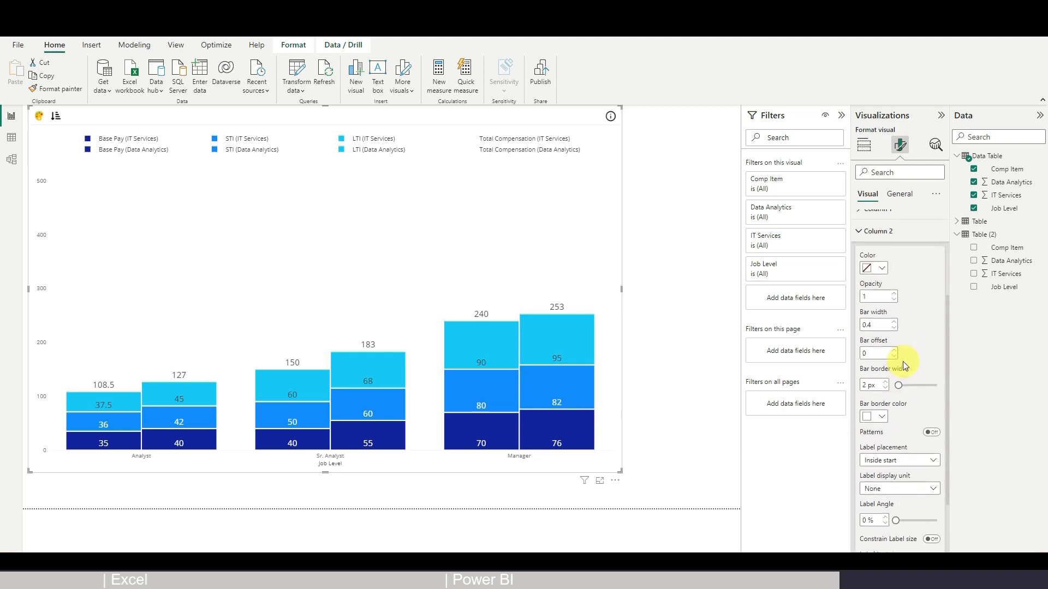
left_click(871, 235)
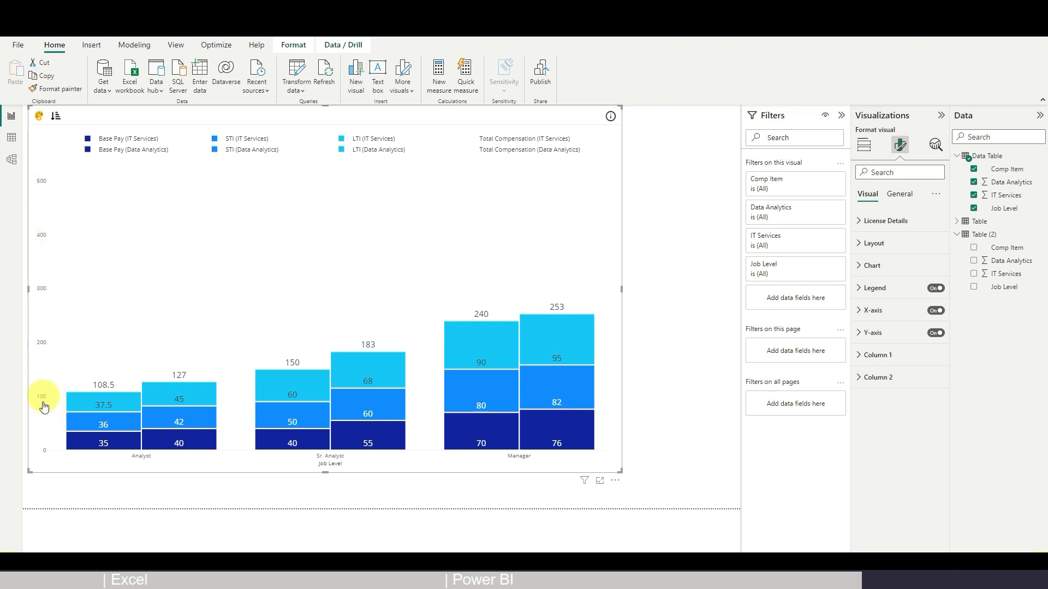
Try a fixed Y-axis range by turning off auto range and setting the maximum to 300
left_click(884, 333)
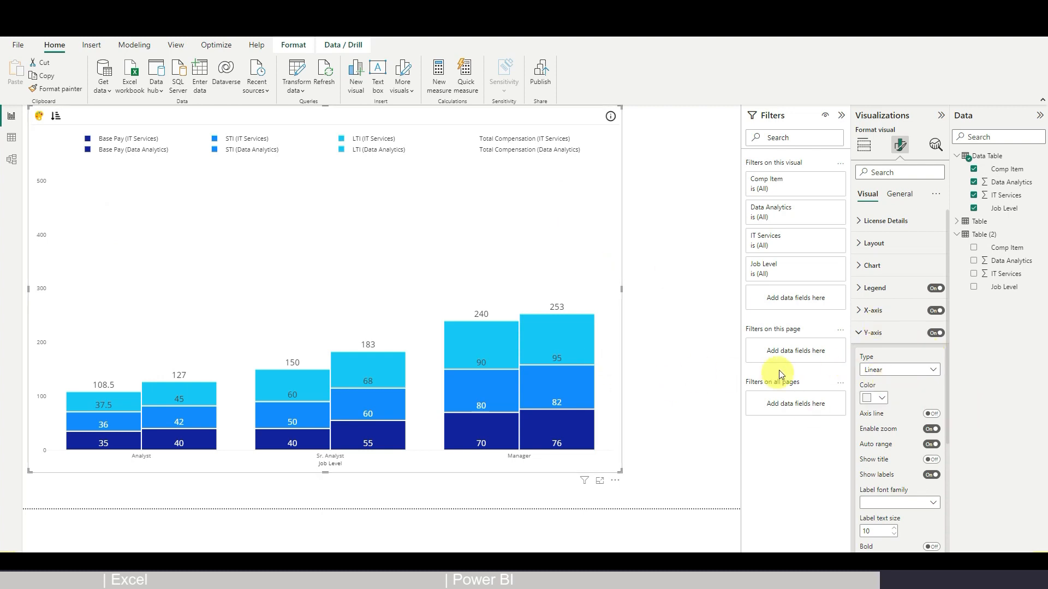
left_click(865, 146)
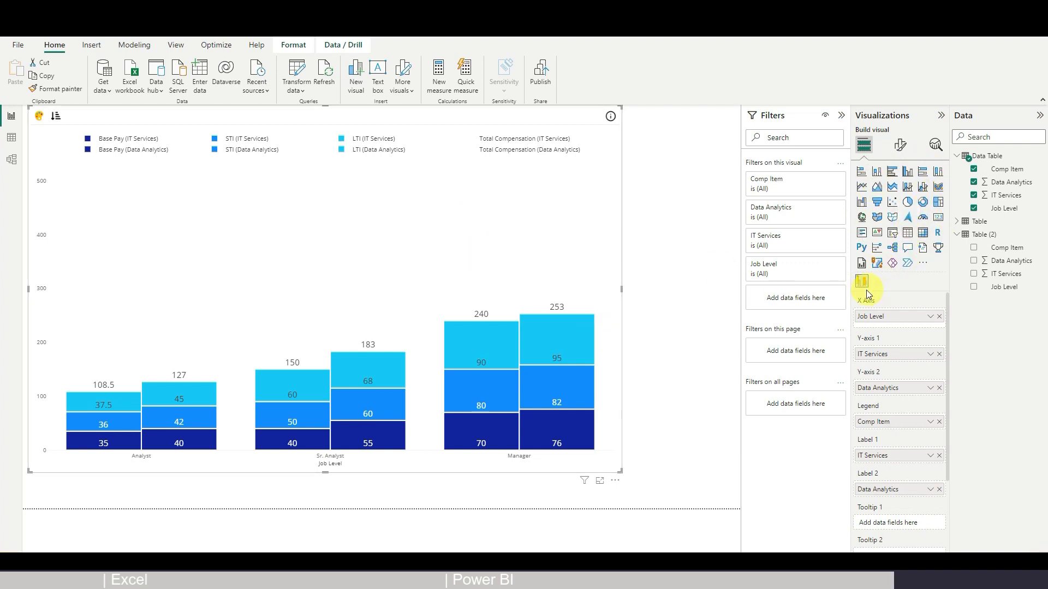
left_click(899, 146)
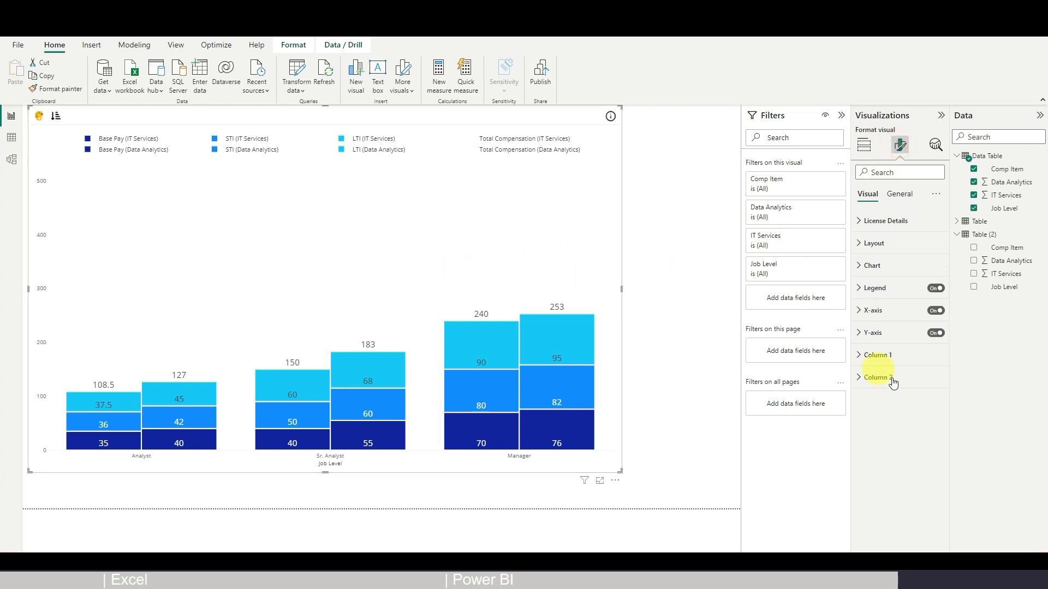
left_click(874, 335)
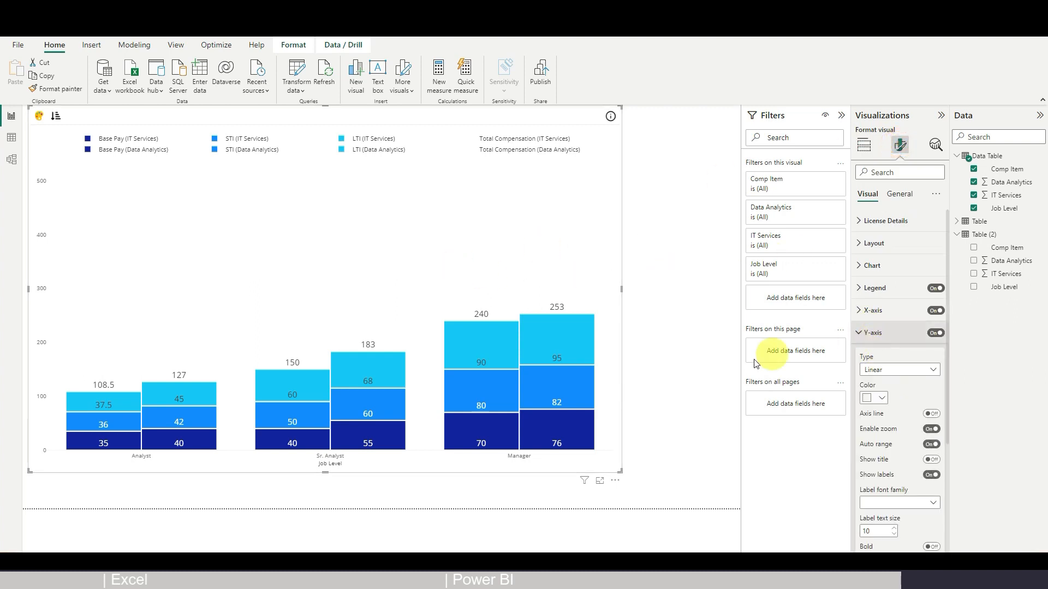
scroll(895, 376, "down", 3)
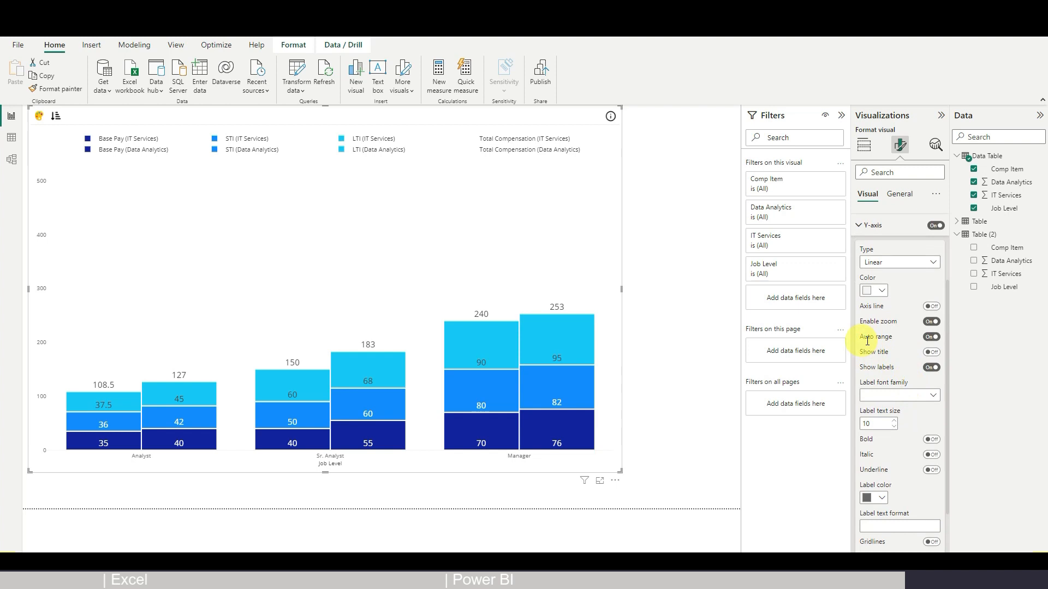
left_click(930, 337)
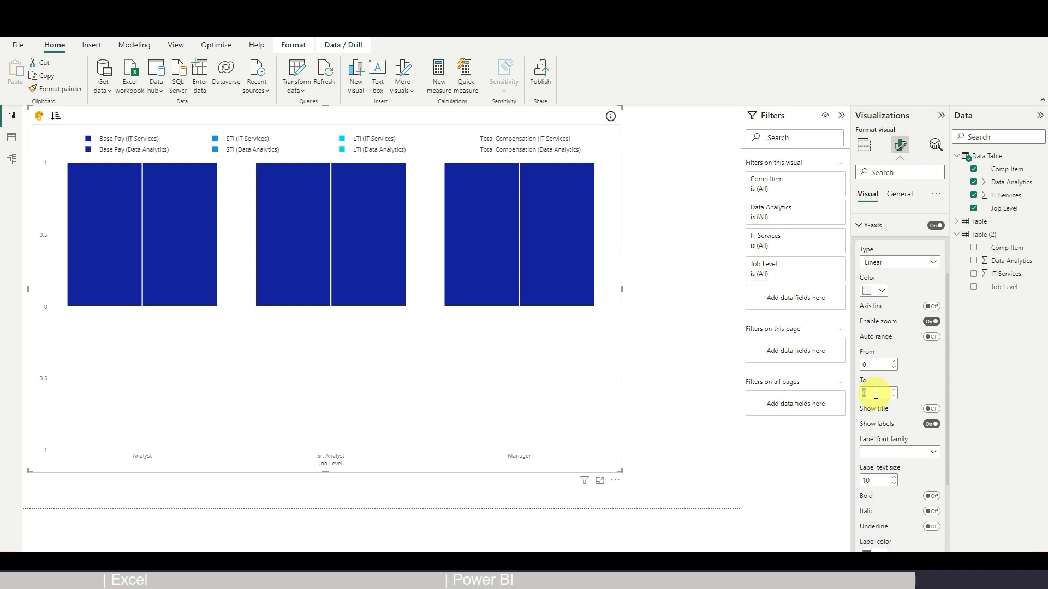
type("30")
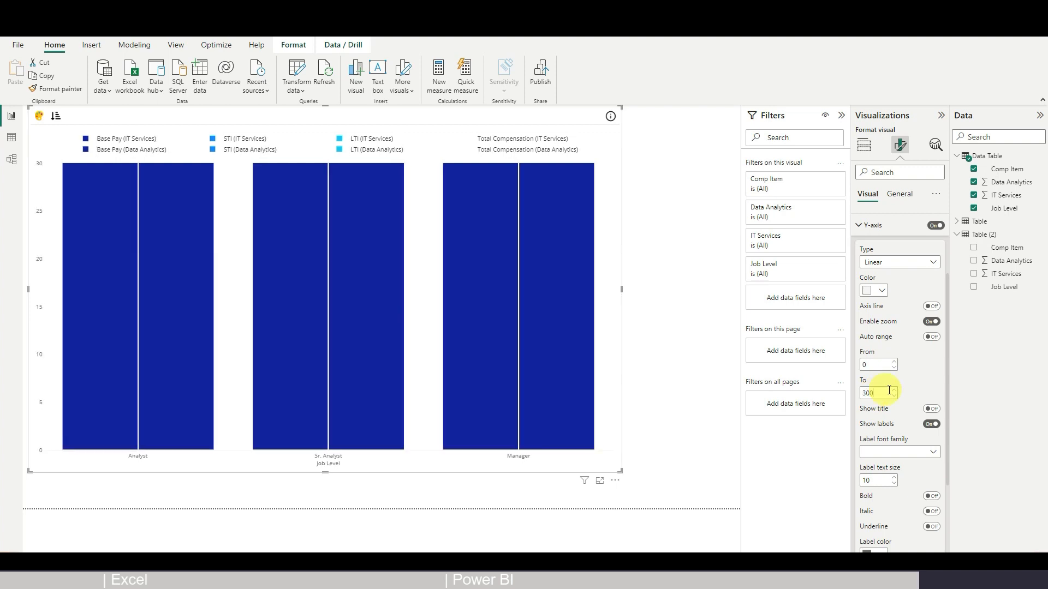
type("0")
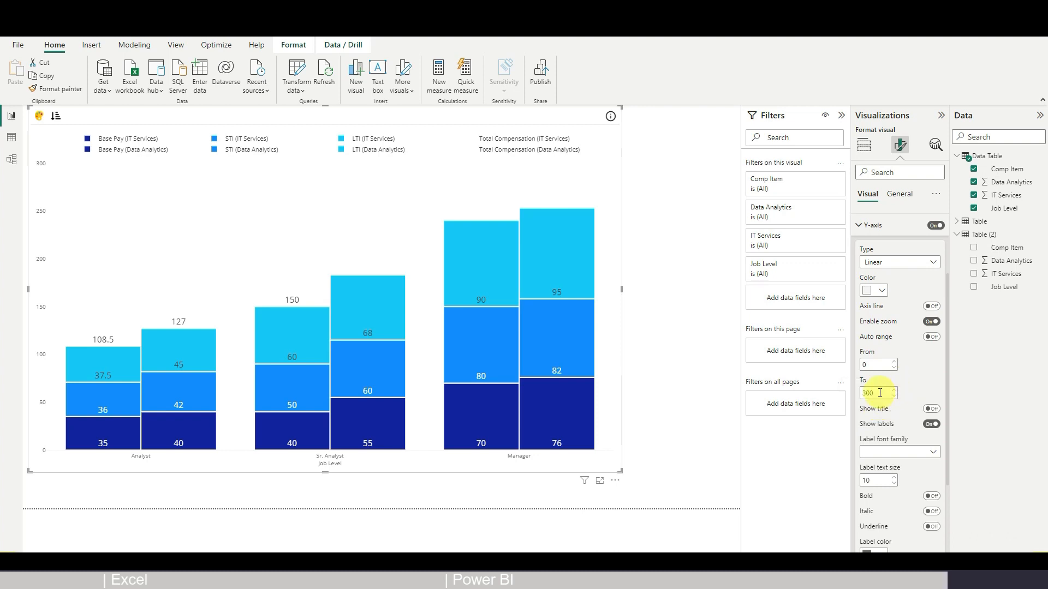
Try Y-axis maximum values of 500 and 600
type("500")
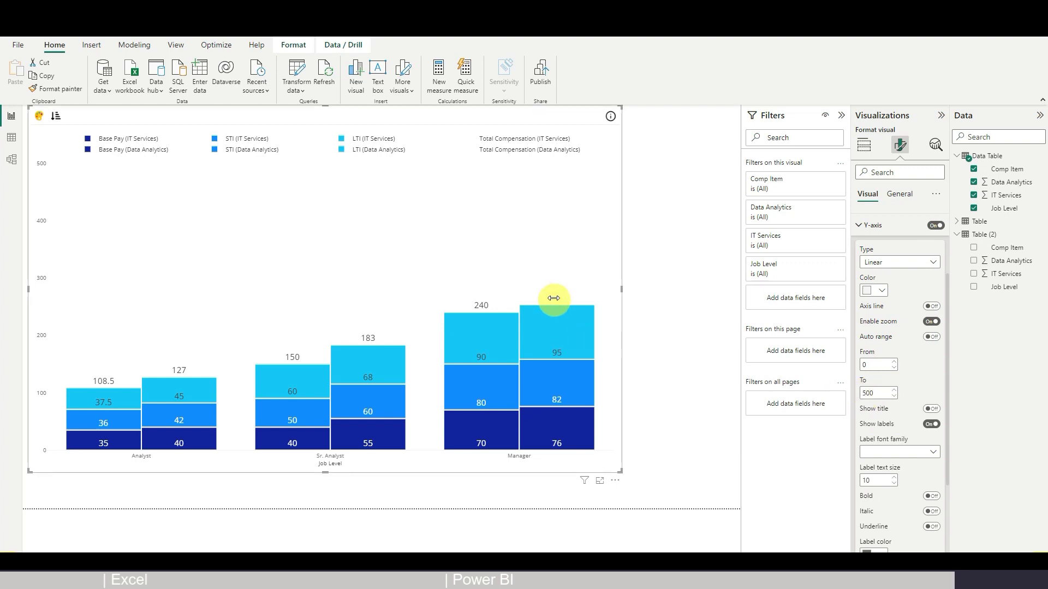
double_click(866, 393)
type("600")
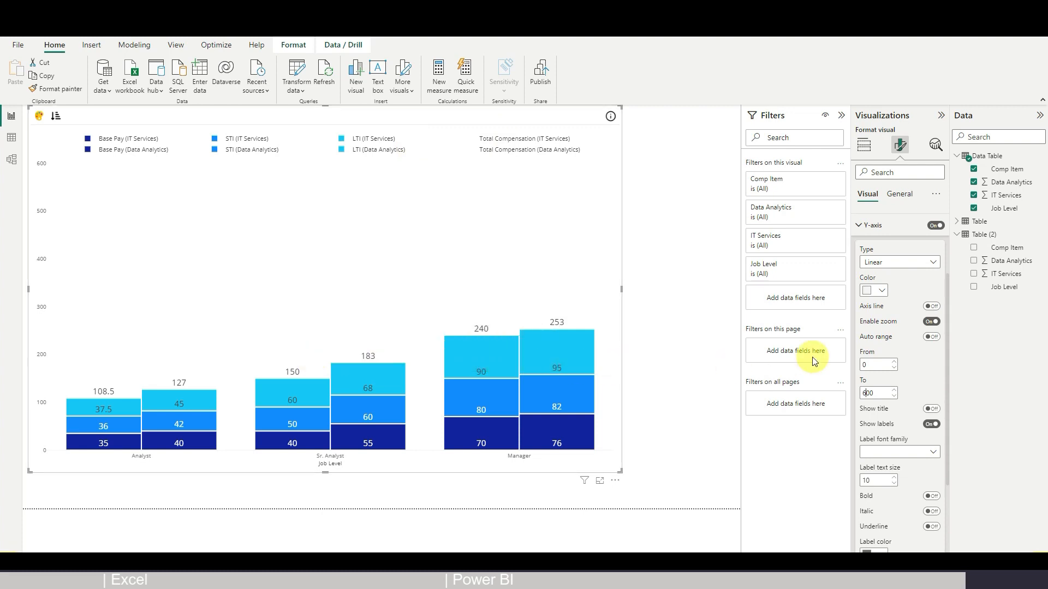
Turn the Y-axis auto range back on and deselect the chart
double_click(872, 393)
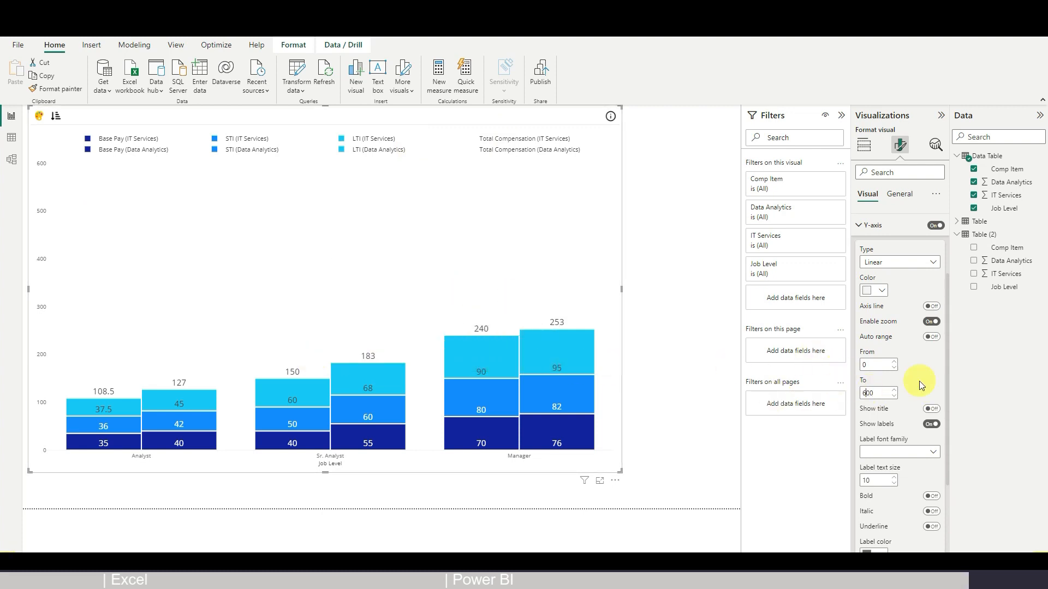
left_click(937, 341)
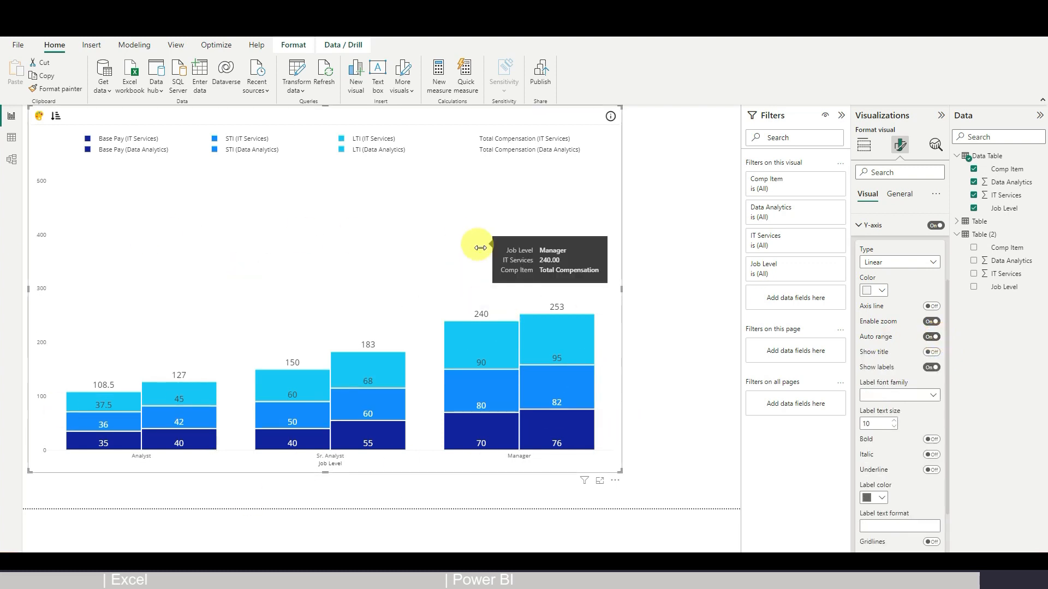
left_click(633, 479)
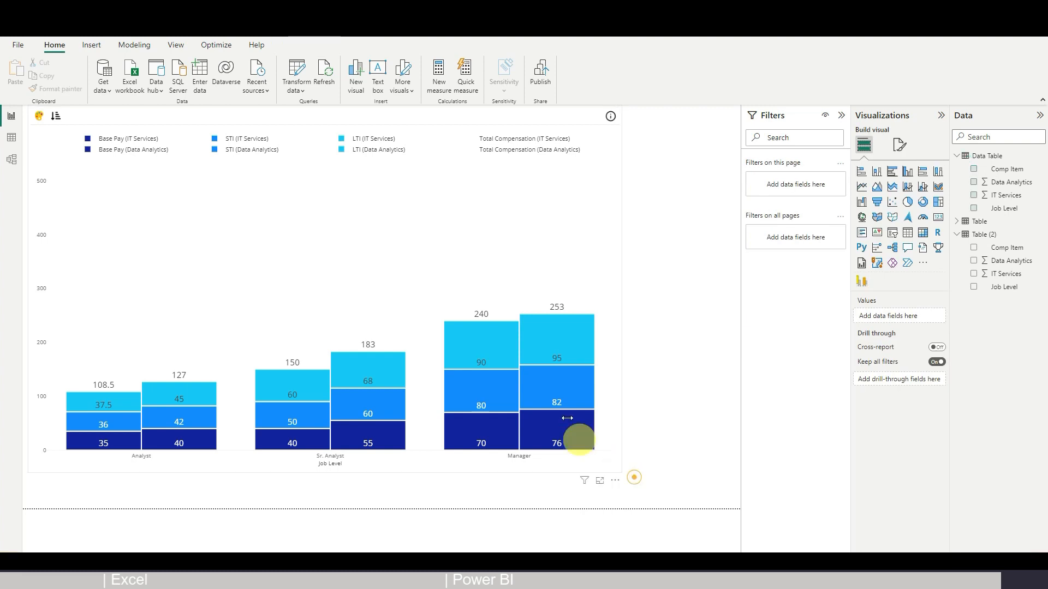